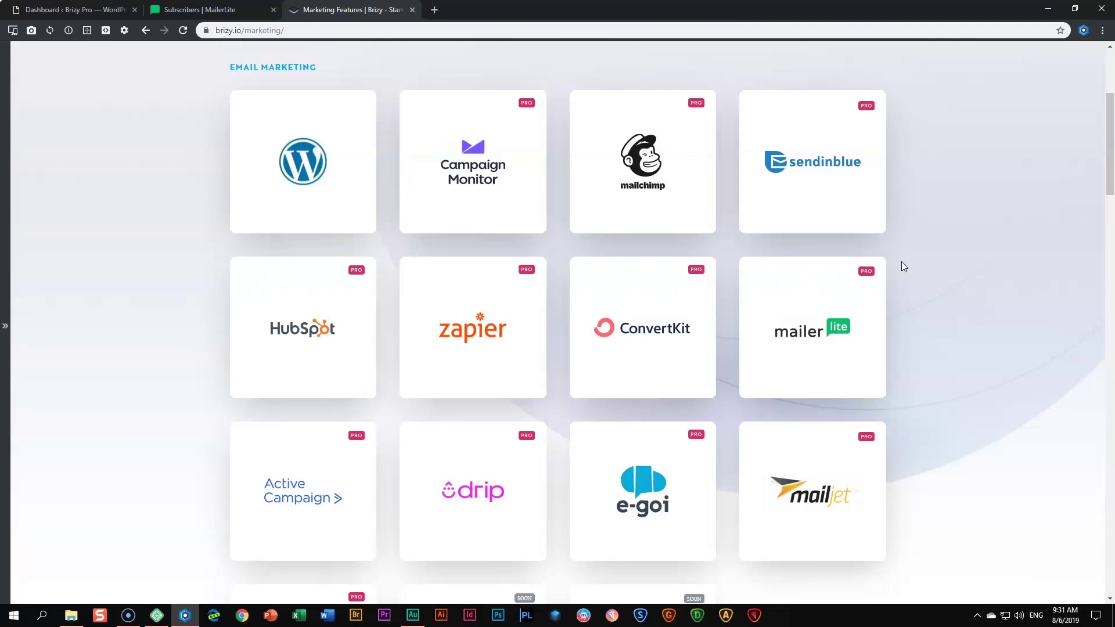
- Switch to MailerLite and create a new subscriber group named "Cortana Forever"
{"action": "left_click", "coordinate": [255, 9]}
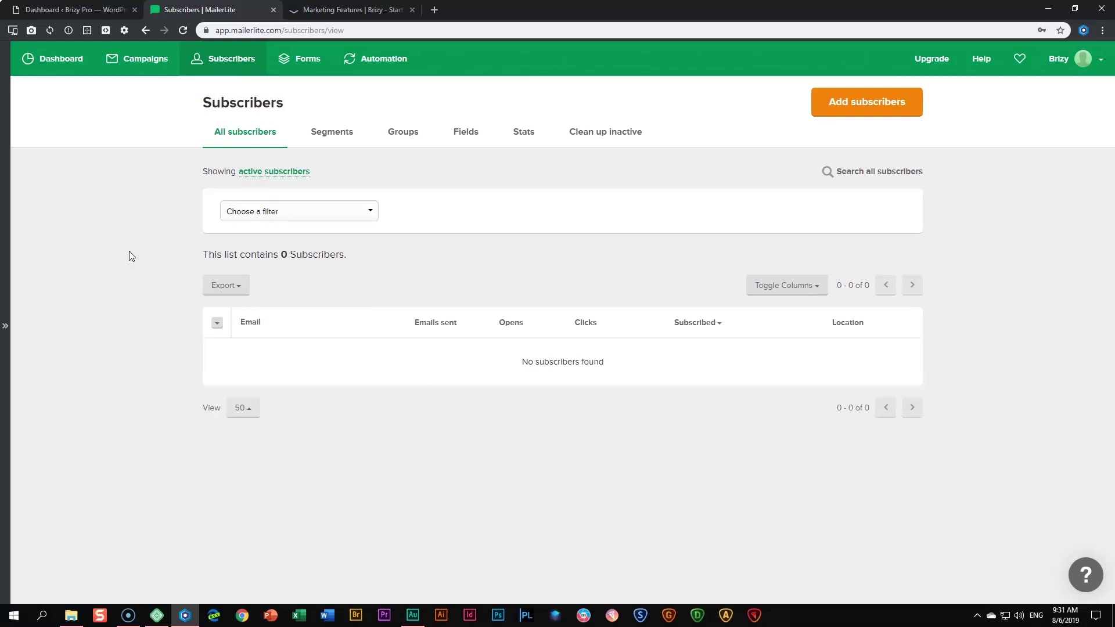
{"action": "left_click", "coordinate": [412, 136]}
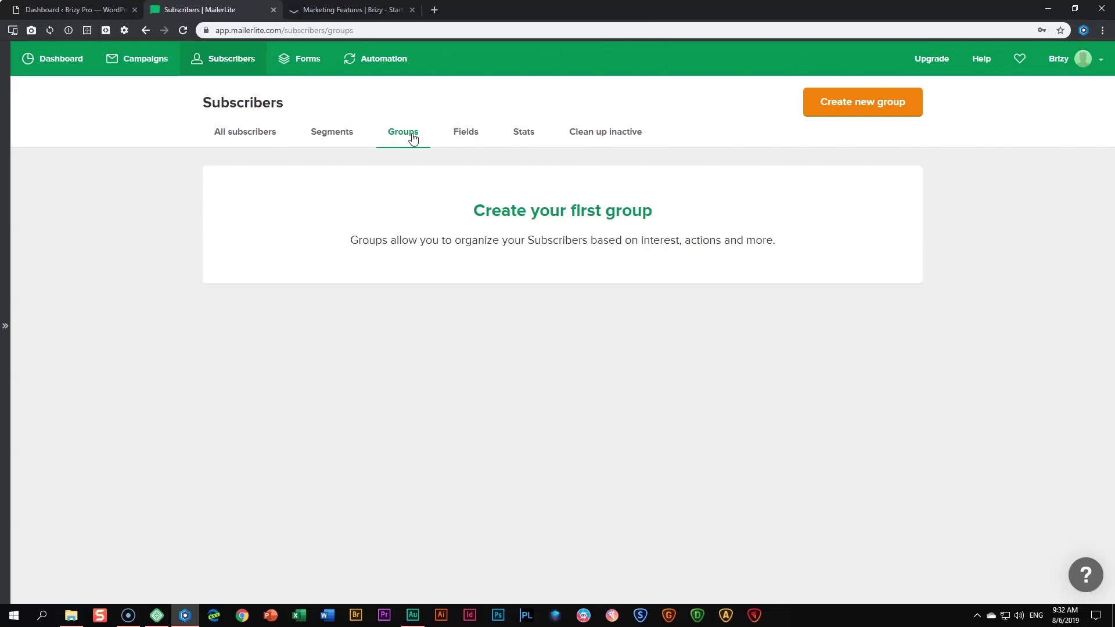
{"action": "left_click", "coordinate": [880, 110]}
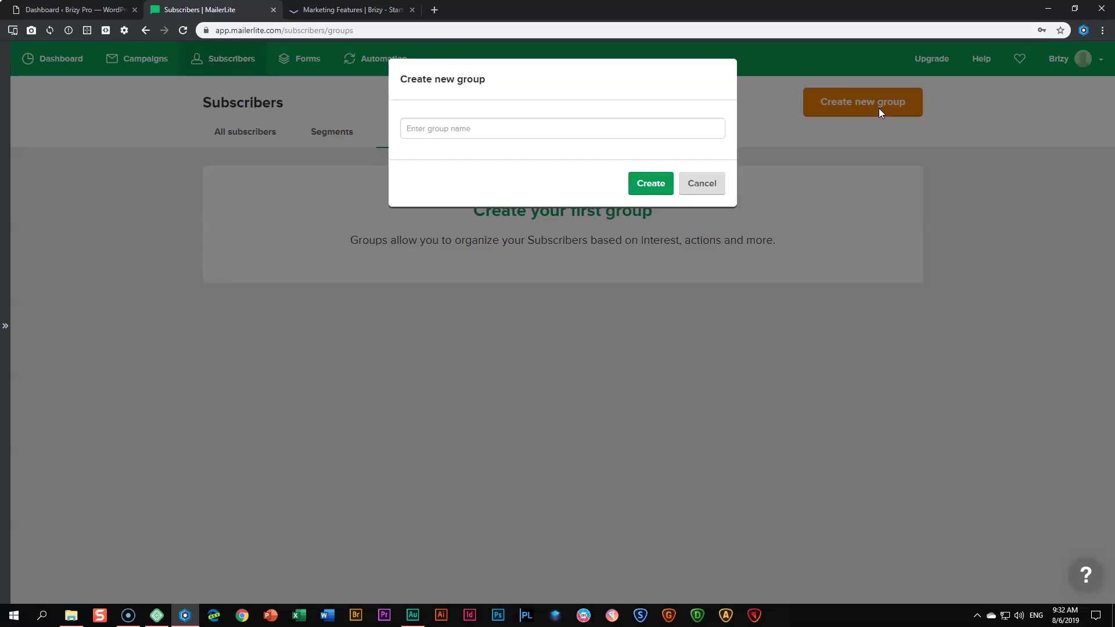
{"action": "left_click", "coordinate": [482, 129]}
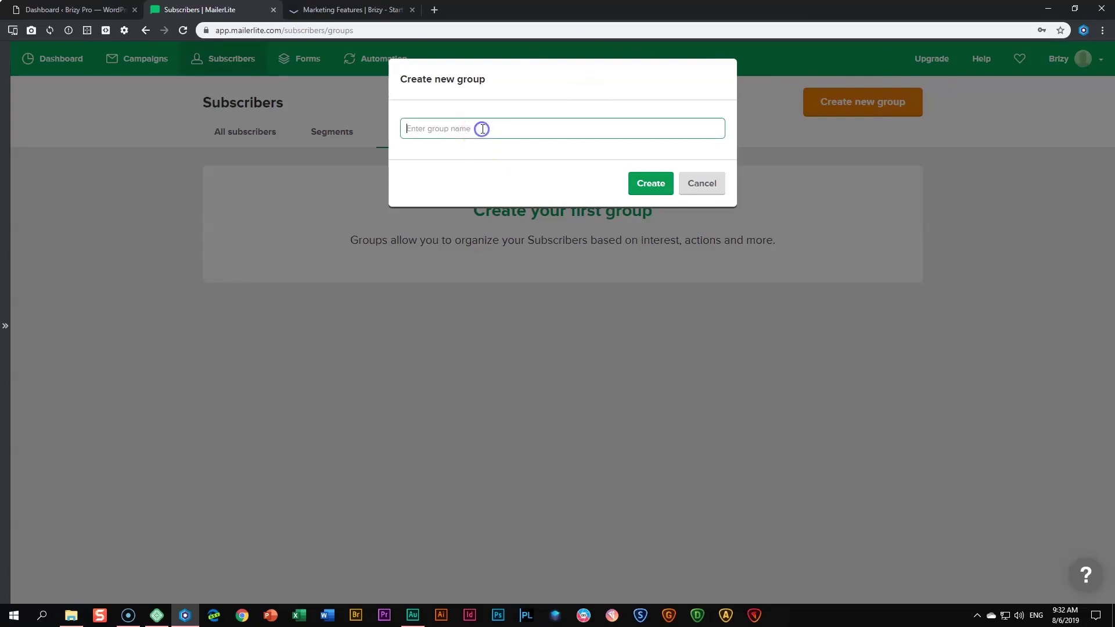
{"action": "type", "text": "Cortana Forever"}
{"action": "left_click", "coordinate": [649, 183]}
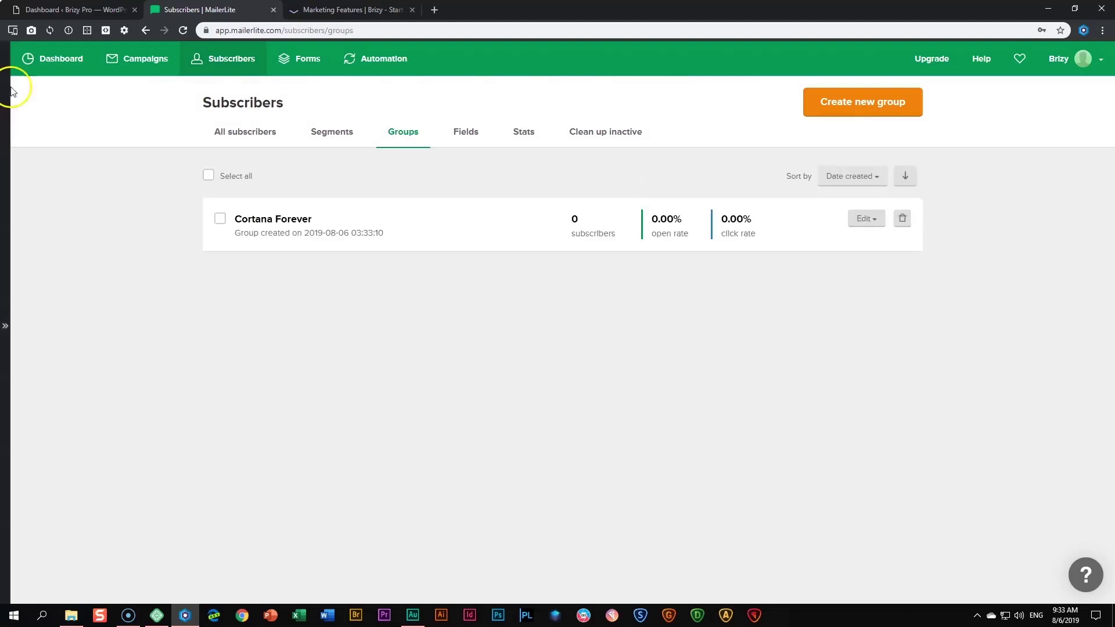
- Switch to the WordPress dashboard and review the installed plugins and the Brizy Integrations page
{"action": "left_click", "coordinate": [56, 11]}
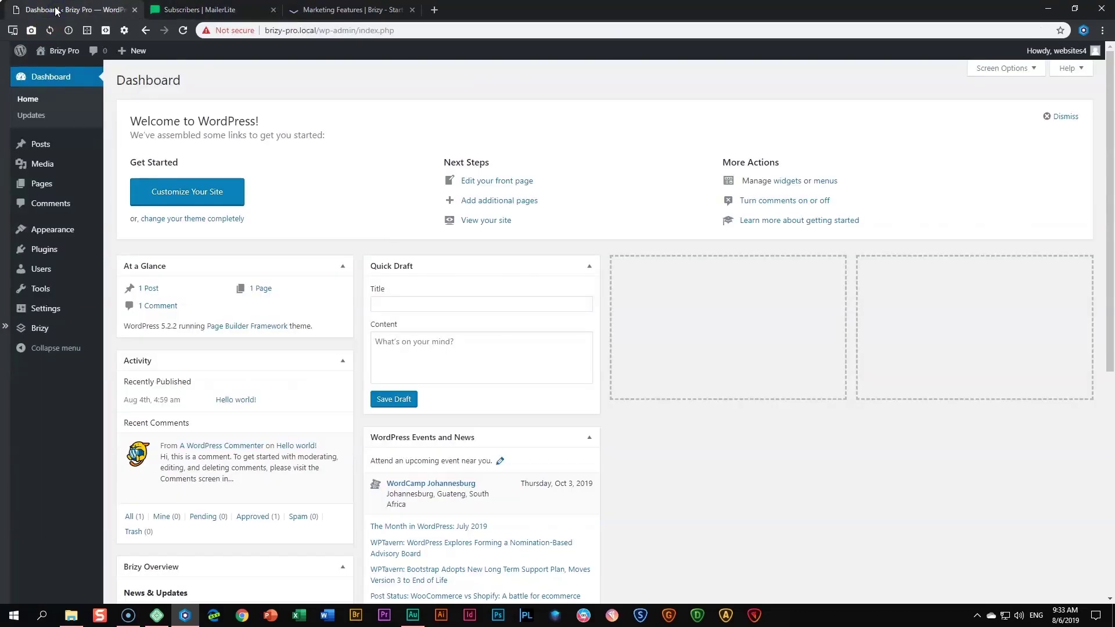
{"action": "mouse_move", "coordinate": [52, 249]}
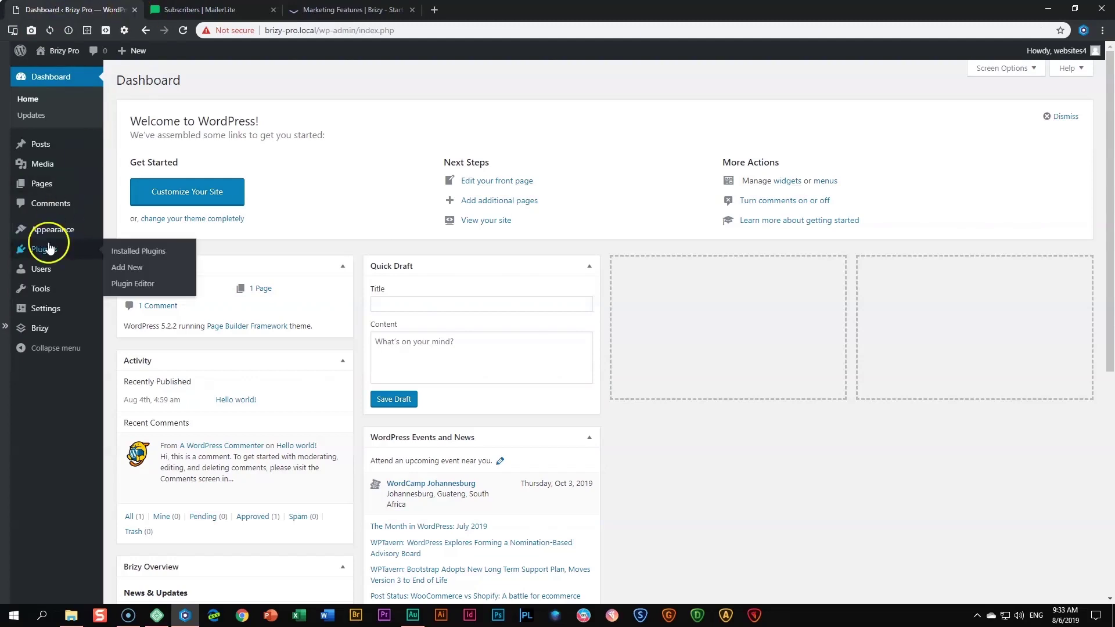
{"action": "left_click", "coordinate": [123, 251]}
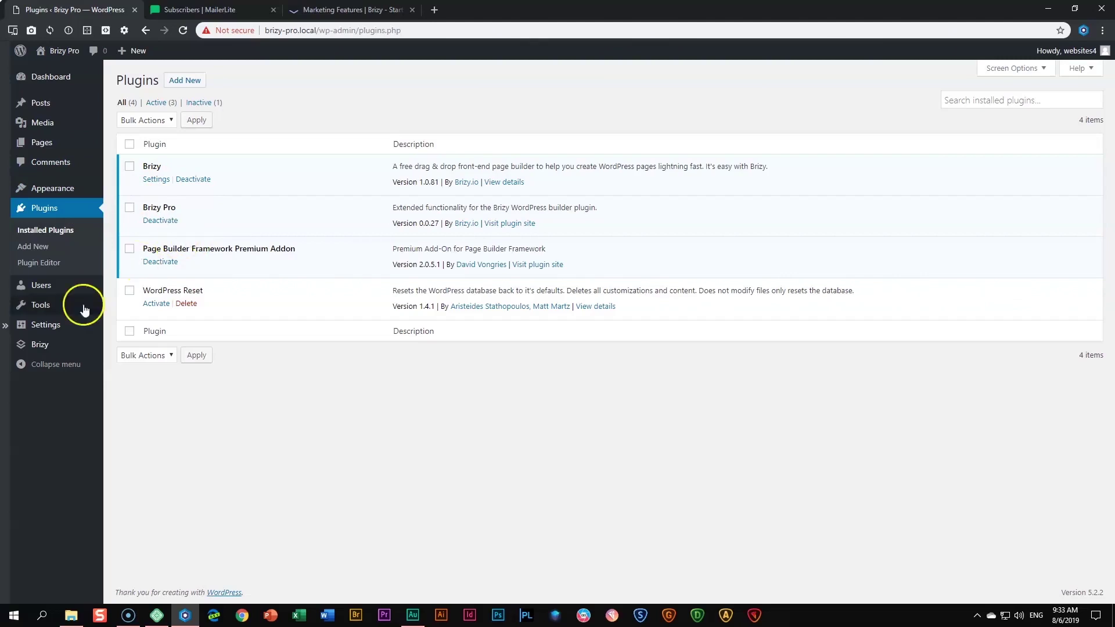
{"action": "mouse_move", "coordinate": [37, 350]}
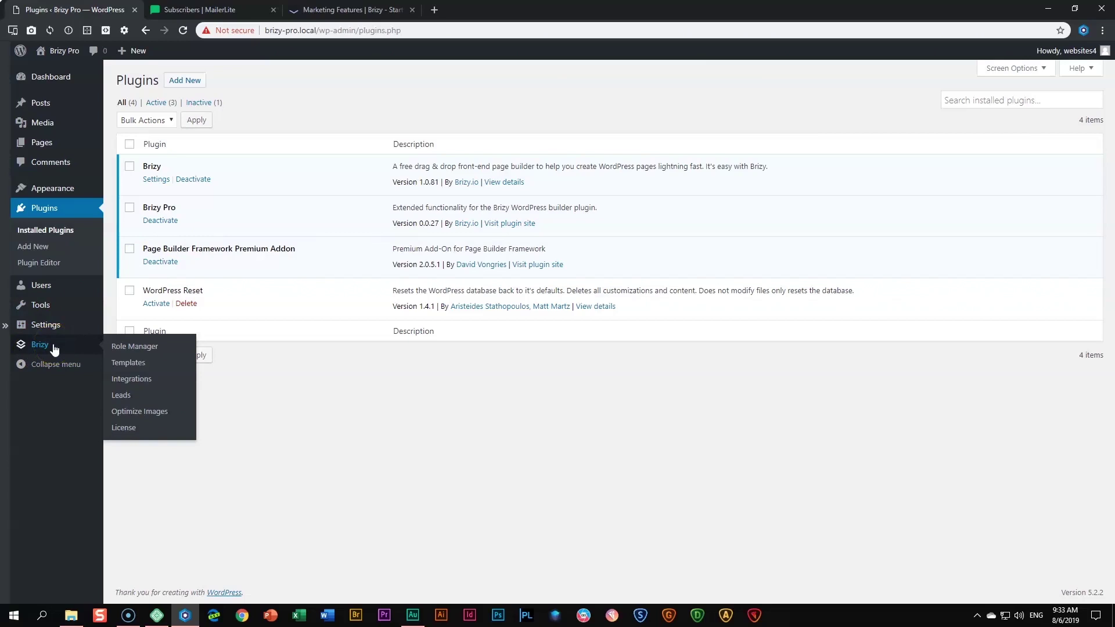
{"action": "left_click", "coordinate": [142, 385]}
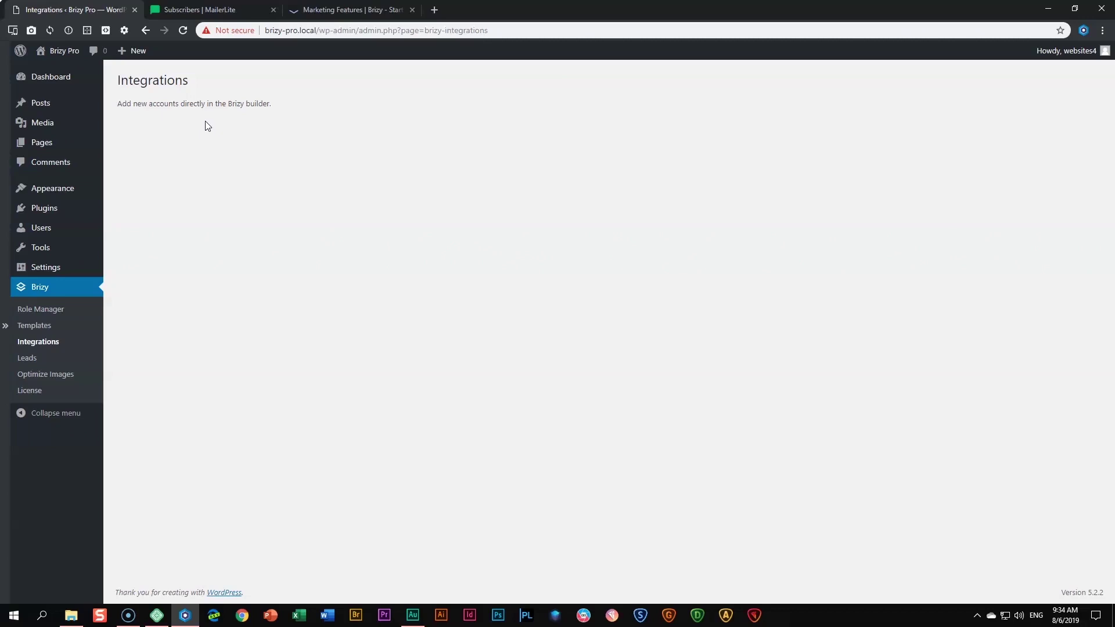
- Visit the Brizy Pro site's home page and open it for editing in the Brizy builder
{"action": "mouse_move", "coordinate": [58, 51]}
{"action": "left_click", "coordinate": [50, 71]}
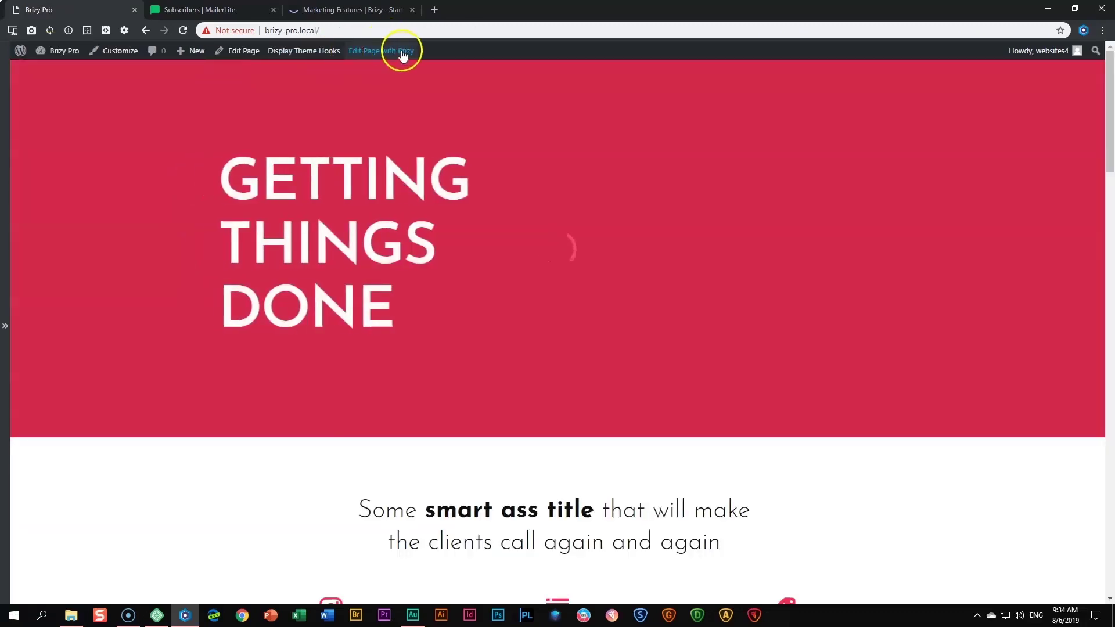
{"action": "left_click", "coordinate": [403, 53]}
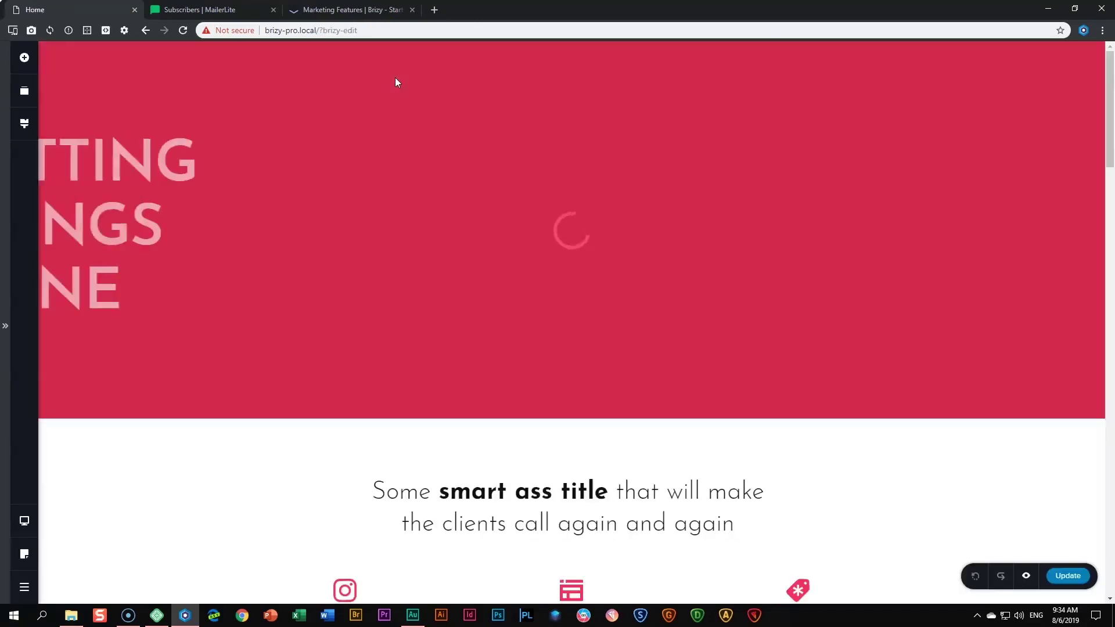
- Add a blank block at the end of the home page, below the client testimonials section
{"action": "scroll", "coordinate": [503, 264], "scroll_direction": "down", "scroll_amount": 20}
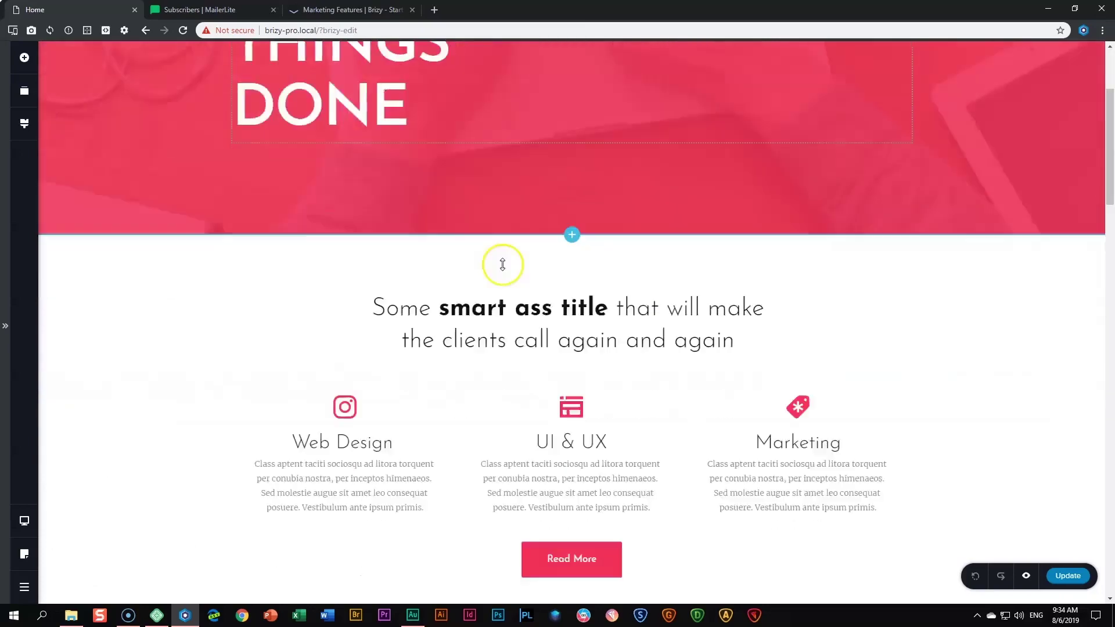
{"action": "scroll", "coordinate": [504, 270], "scroll_direction": "down", "scroll_amount": 6}
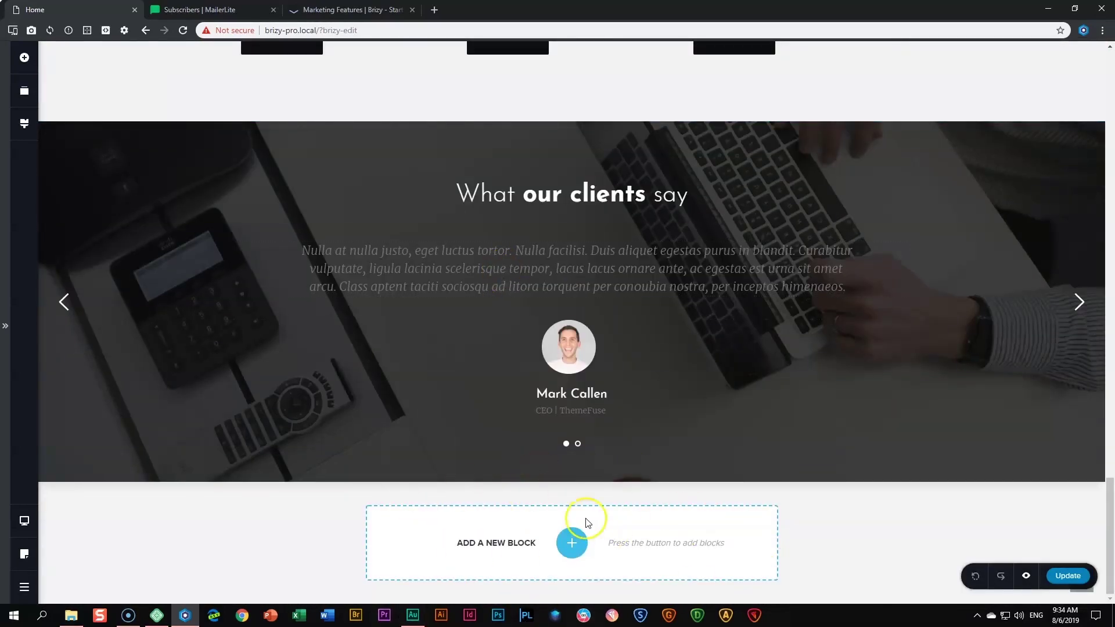
{"action": "left_click", "coordinate": [570, 542]}
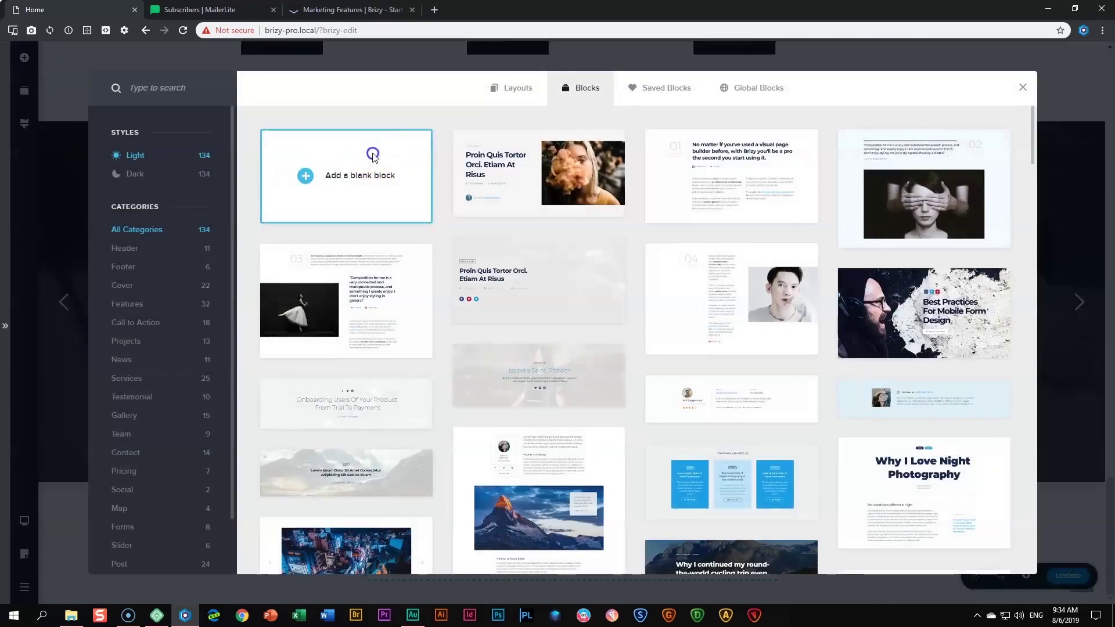
{"action": "left_click", "coordinate": [378, 166]}
{"action": "scroll", "coordinate": [417, 400], "scroll_direction": "down", "scroll_amount": 3}
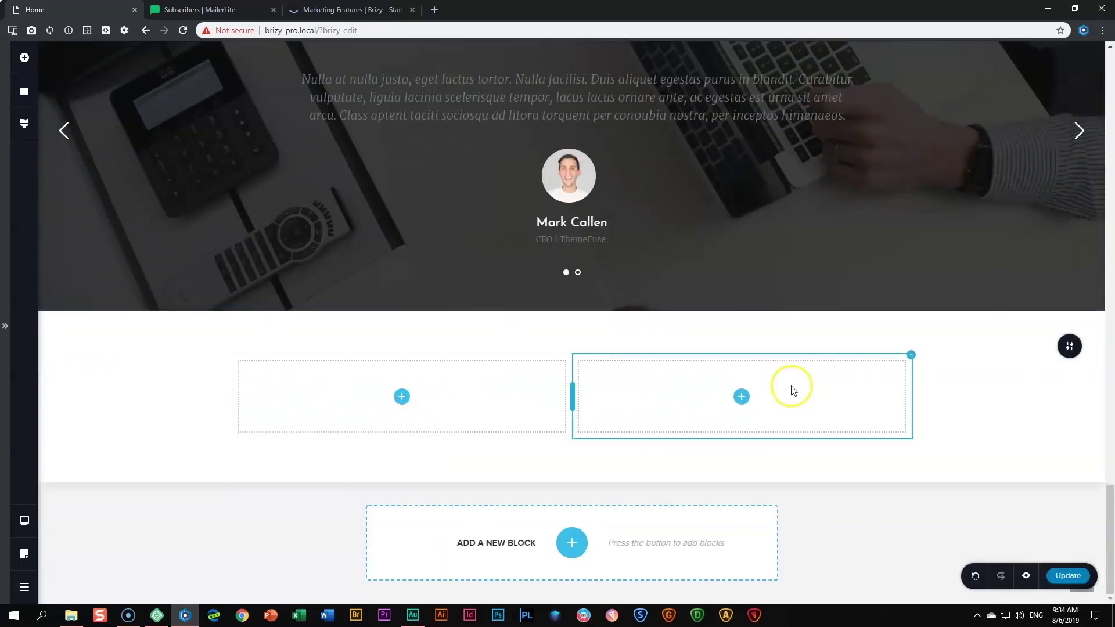
- Delete one of the new block's two columns and place a Form element in the remaining column
{"action": "right_click", "coordinate": [487, 395]}
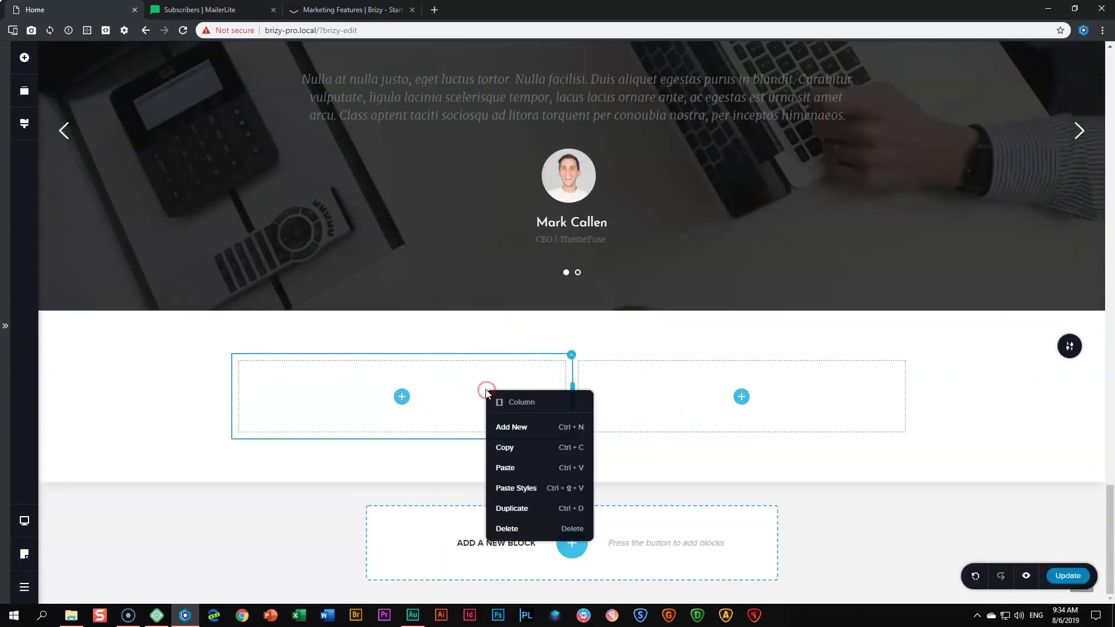
{"action": "left_click", "coordinate": [531, 529]}
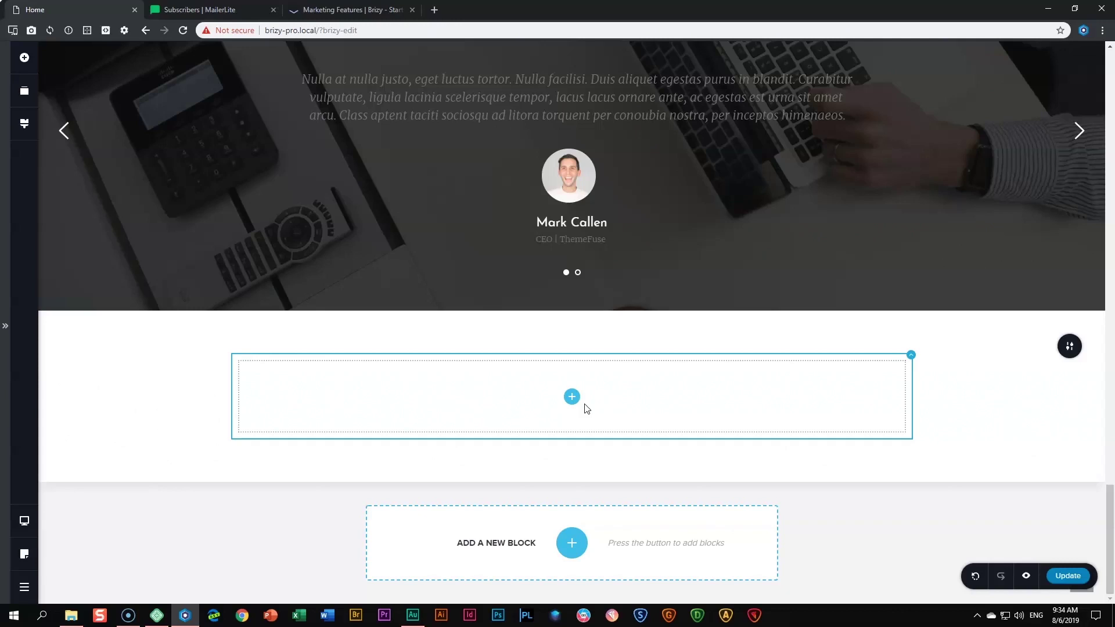
{"action": "left_click", "coordinate": [24, 57]}
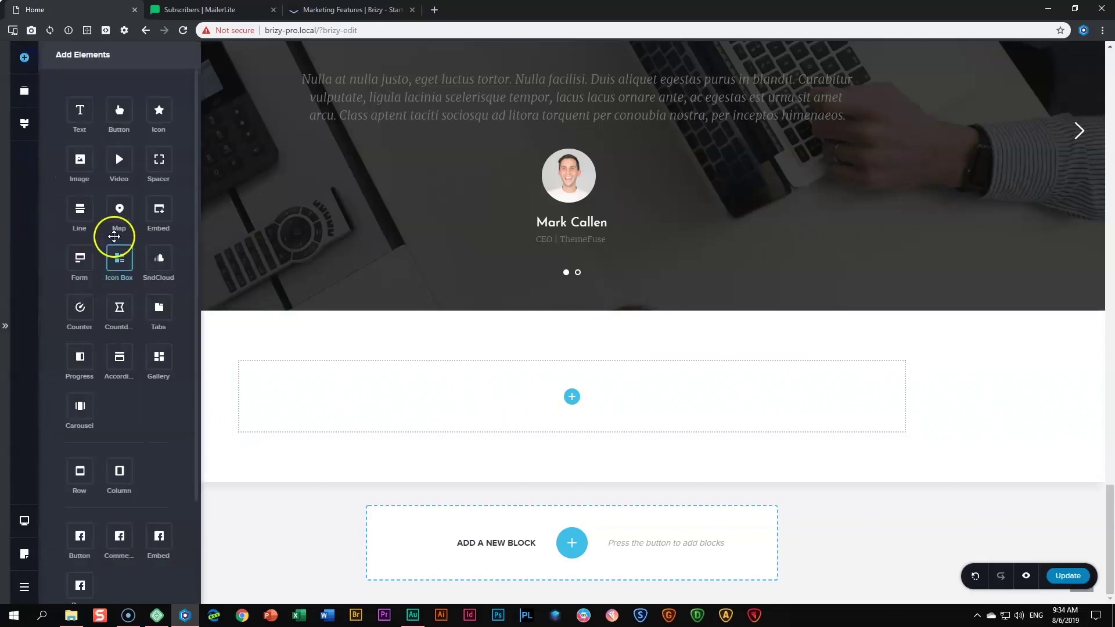
{"action": "left_click_drag", "start_coordinate": [78, 259], "coordinate": [568, 399]}
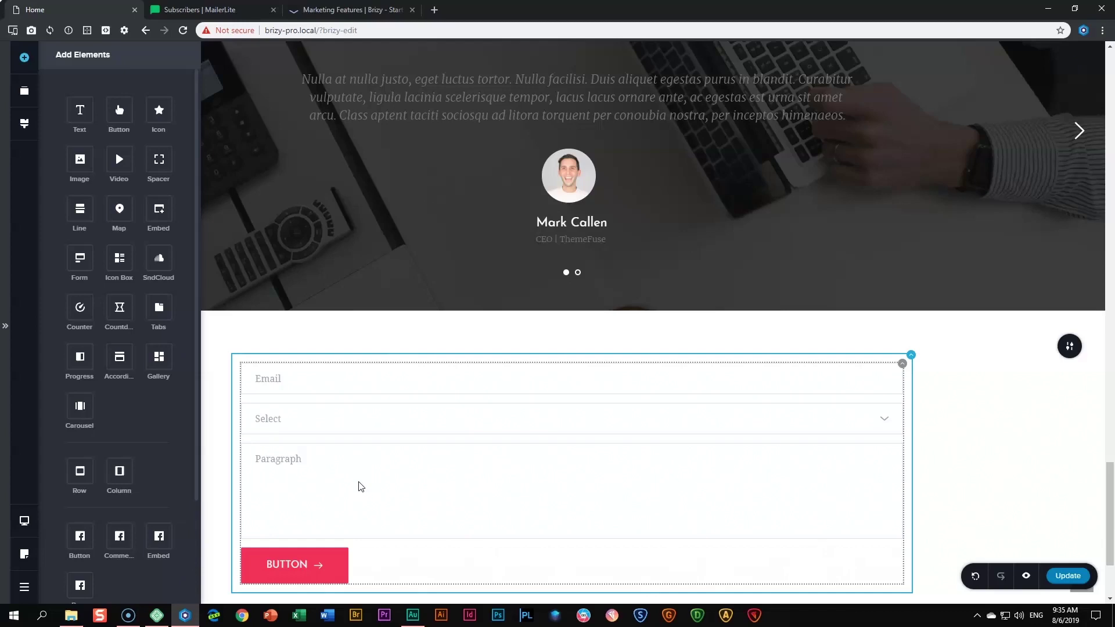
- Delete the Select and Paragraph fields from the form, keeping only the Email field and the button
{"action": "left_click", "coordinate": [448, 427]}
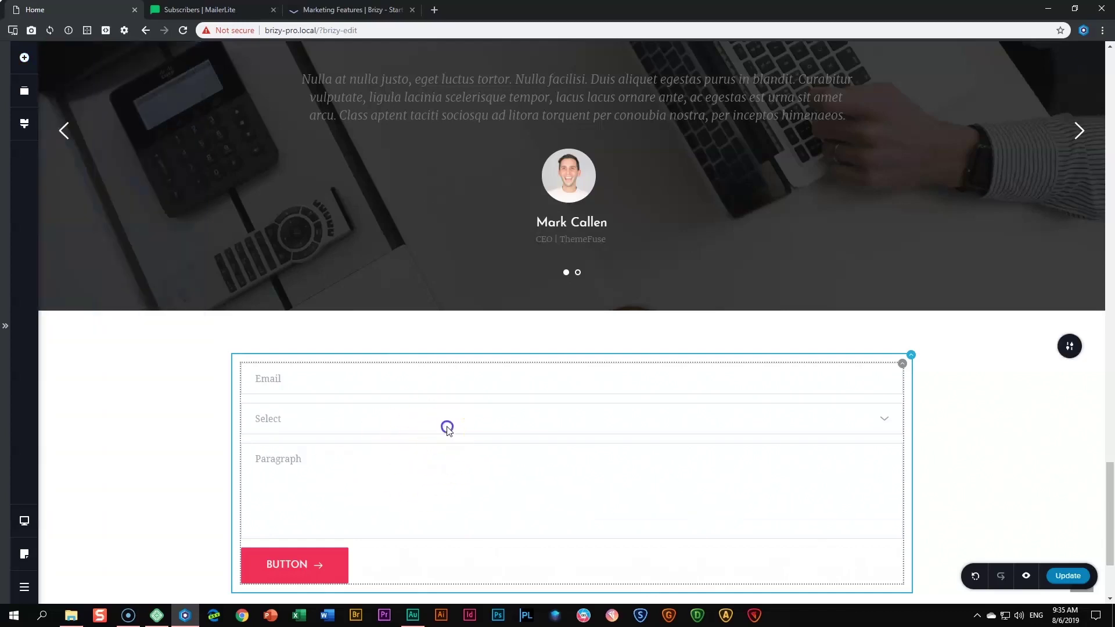
{"action": "left_click", "coordinate": [621, 383]}
{"action": "left_click", "coordinate": [497, 435]}
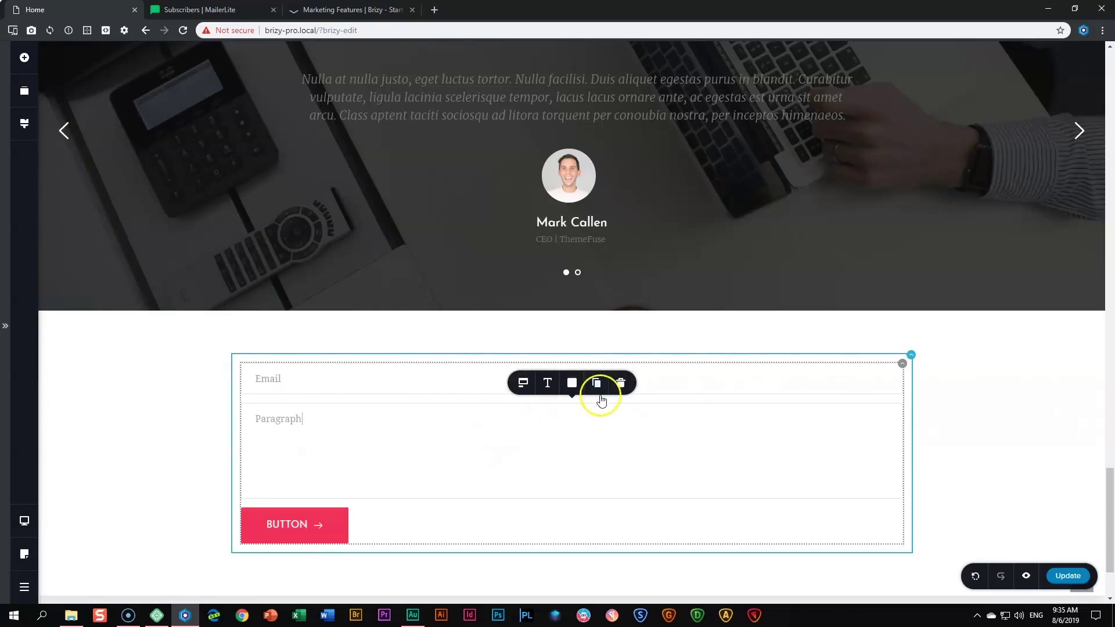
{"action": "left_click", "coordinate": [621, 382]}
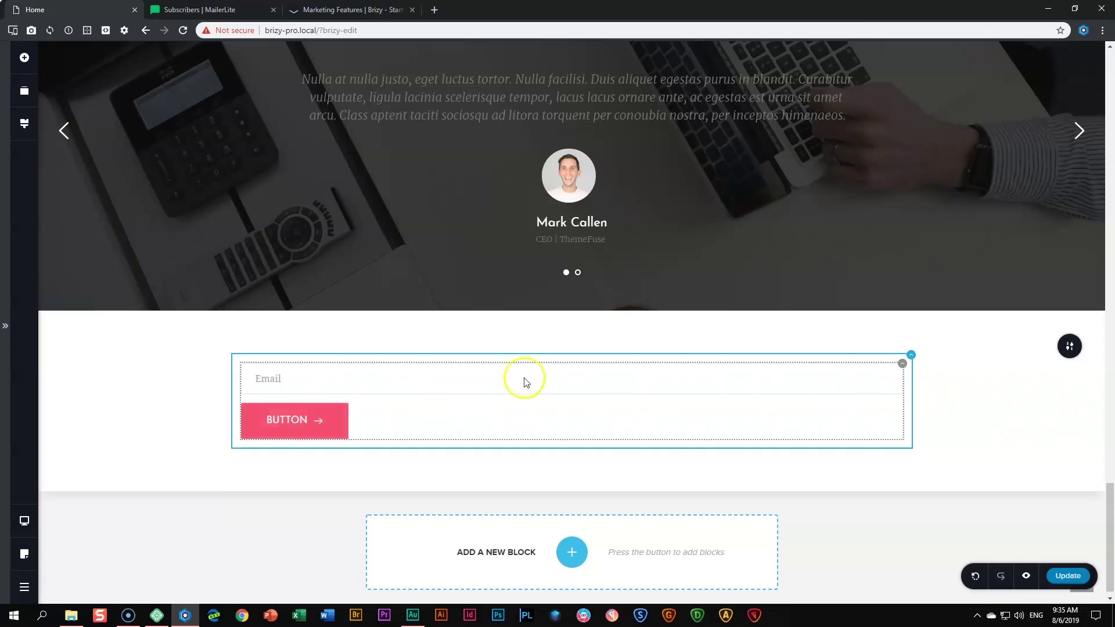
- Slightly increase the Email field's spacing and change its font to Montserrat
{"action": "left_click", "coordinate": [288, 381]}
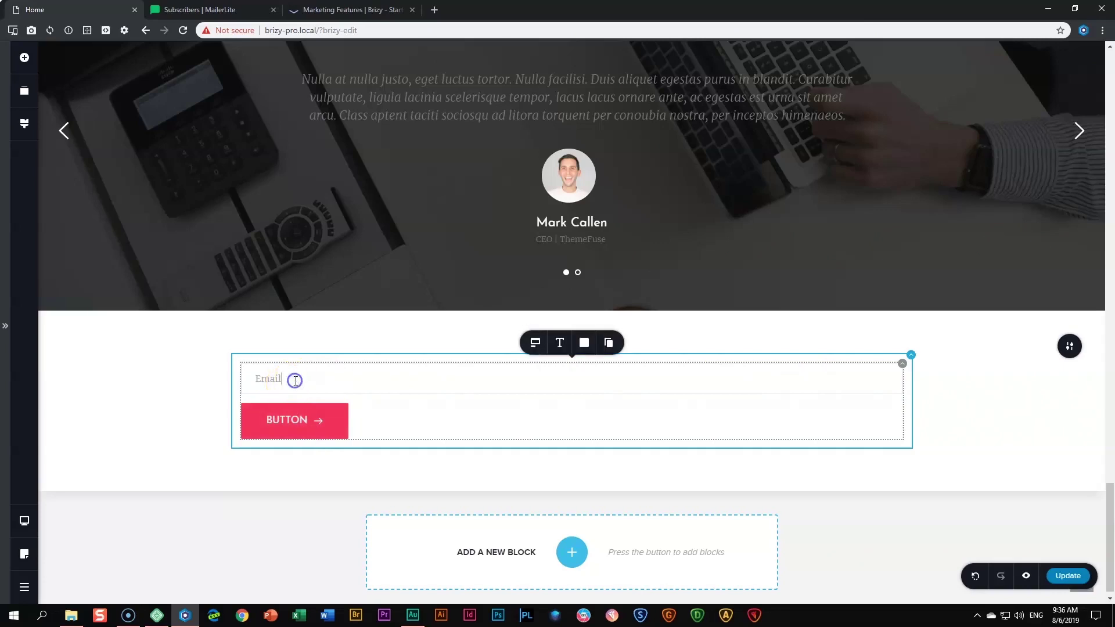
{"action": "left_click", "coordinate": [535, 342]}
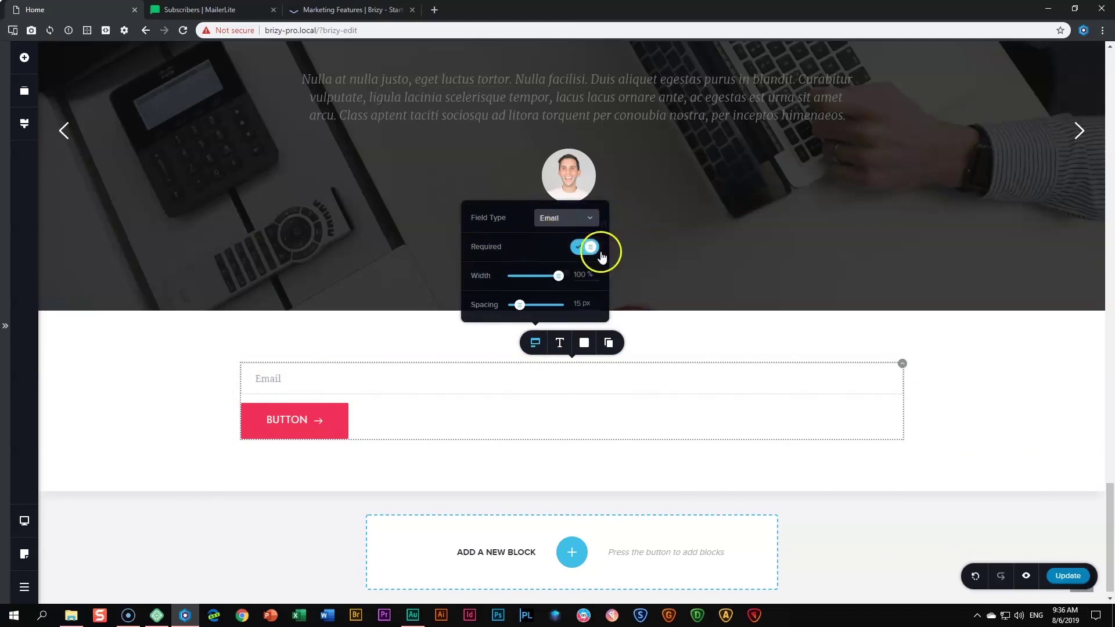
{"action": "left_click_drag", "start_coordinate": [558, 276], "coordinate": [523, 305]}
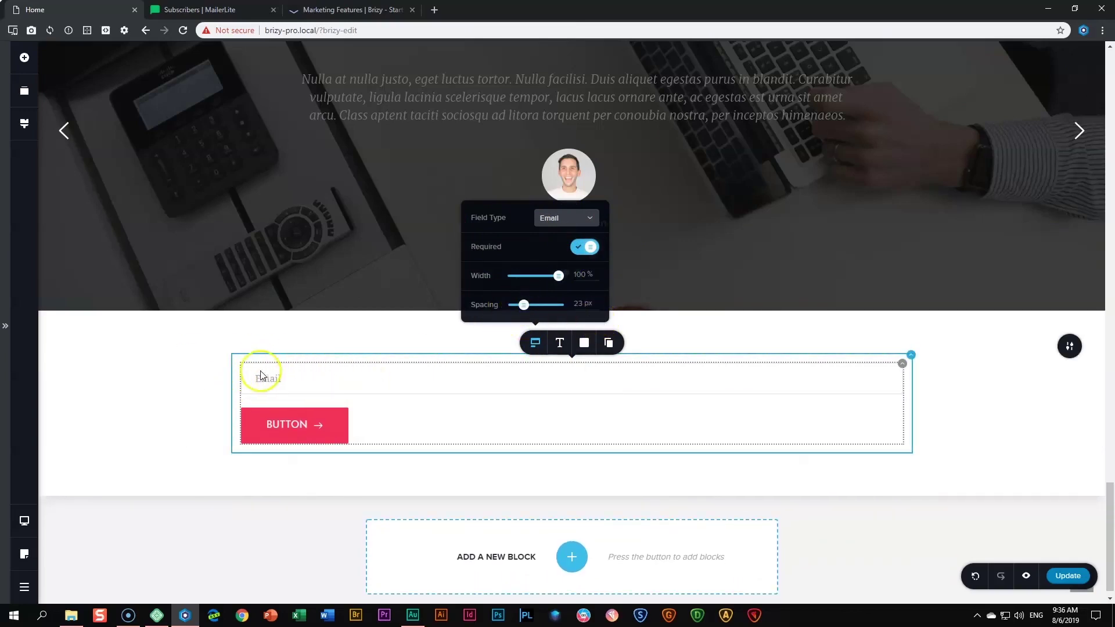
{"action": "left_click_drag", "start_coordinate": [523, 305], "coordinate": [521, 305]}
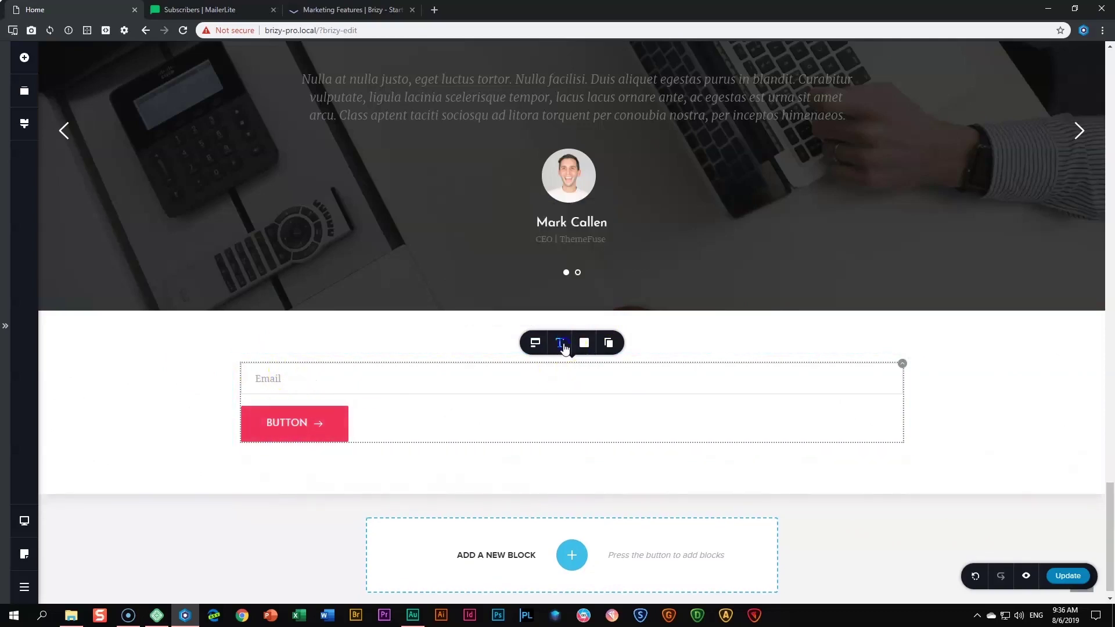
{"action": "left_click", "coordinate": [560, 342]}
{"action": "left_click", "coordinate": [489, 259]}
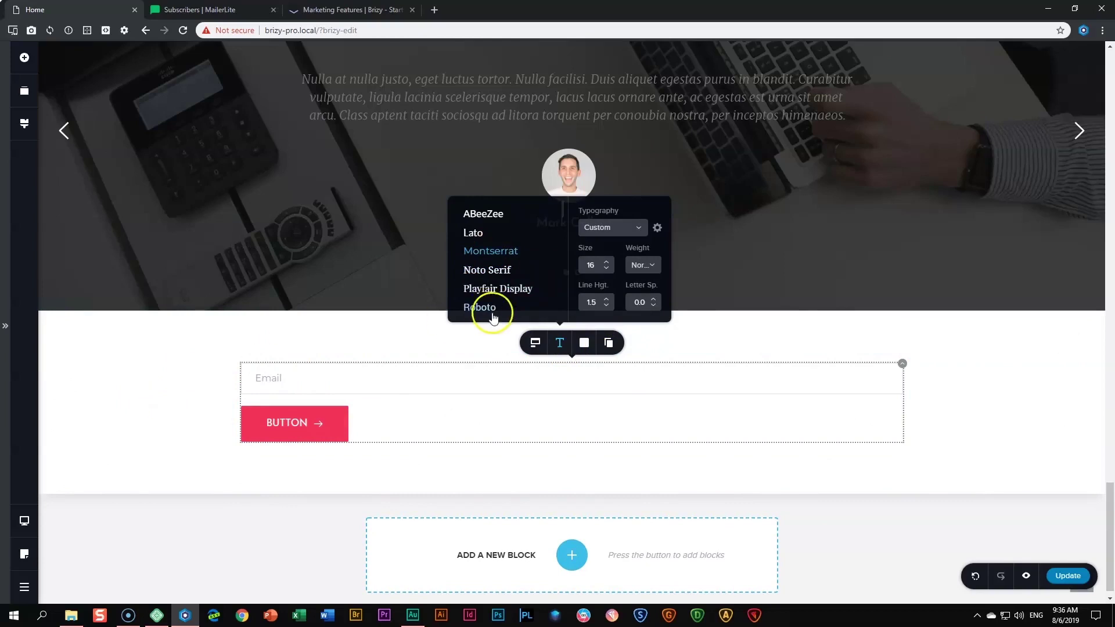
- Try the Email field with a #F73058 background and a #F2F2F2 label
{"action": "left_click", "coordinate": [584, 343]}
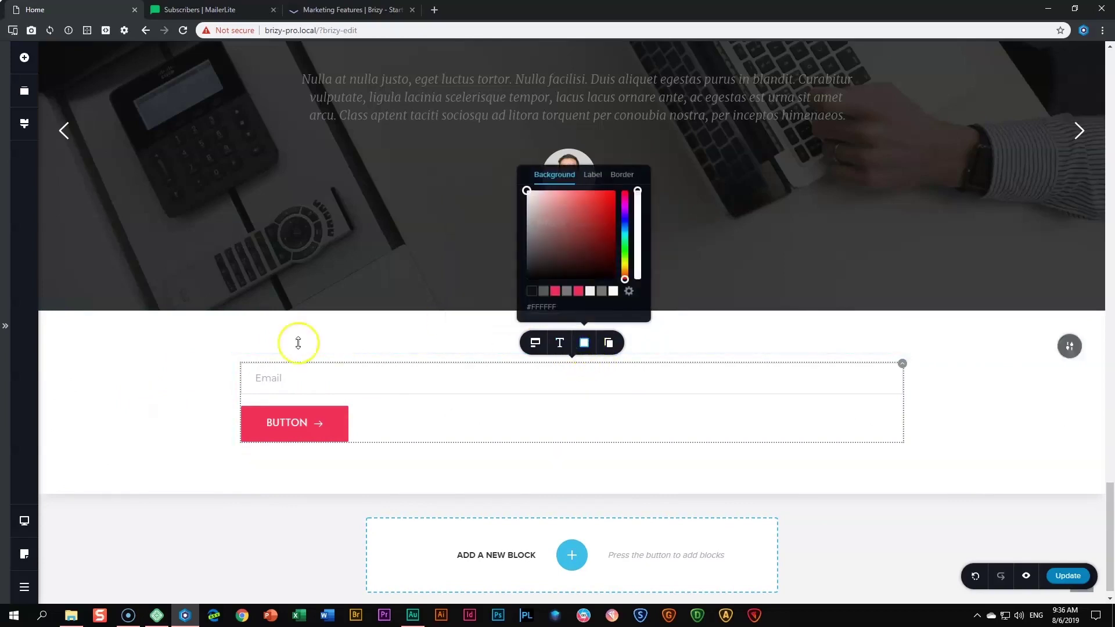
{"action": "left_click", "coordinate": [555, 291]}
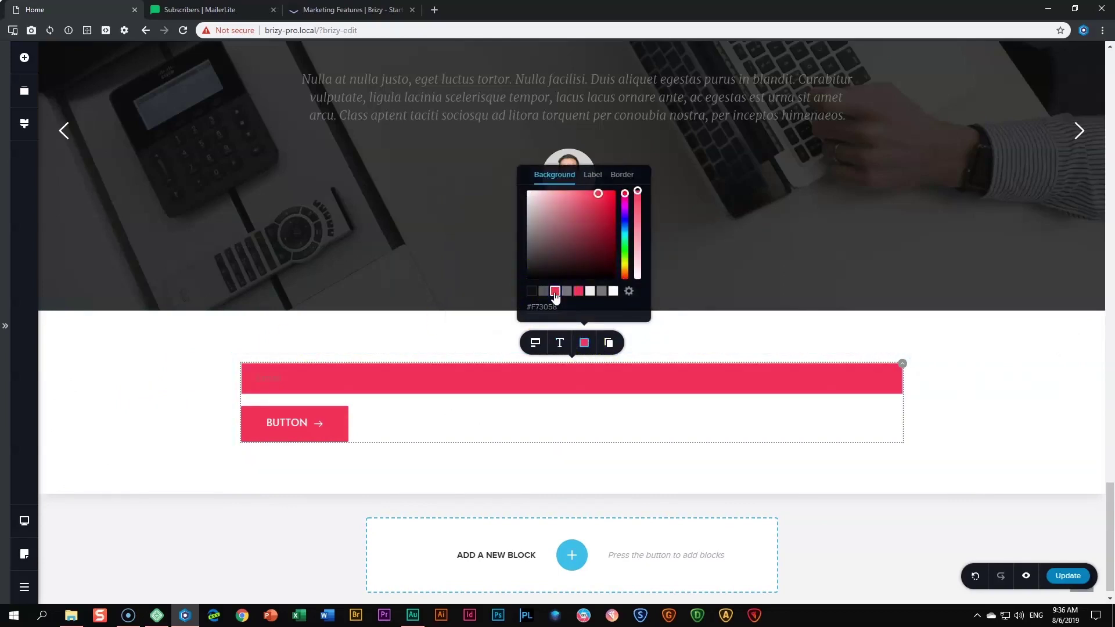
{"action": "left_click", "coordinate": [592, 174]}
{"action": "left_click", "coordinate": [590, 292]}
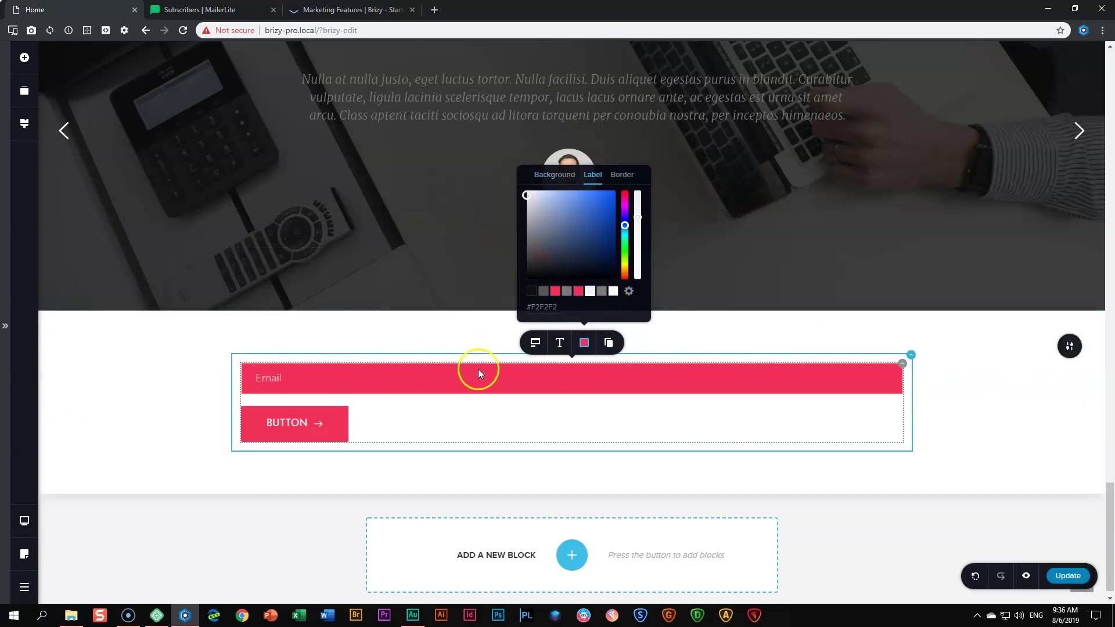
- Set the Email field's background to the light grey palette color #F2F2F2 and its label to #F73058
{"action": "left_click", "coordinate": [555, 174]}
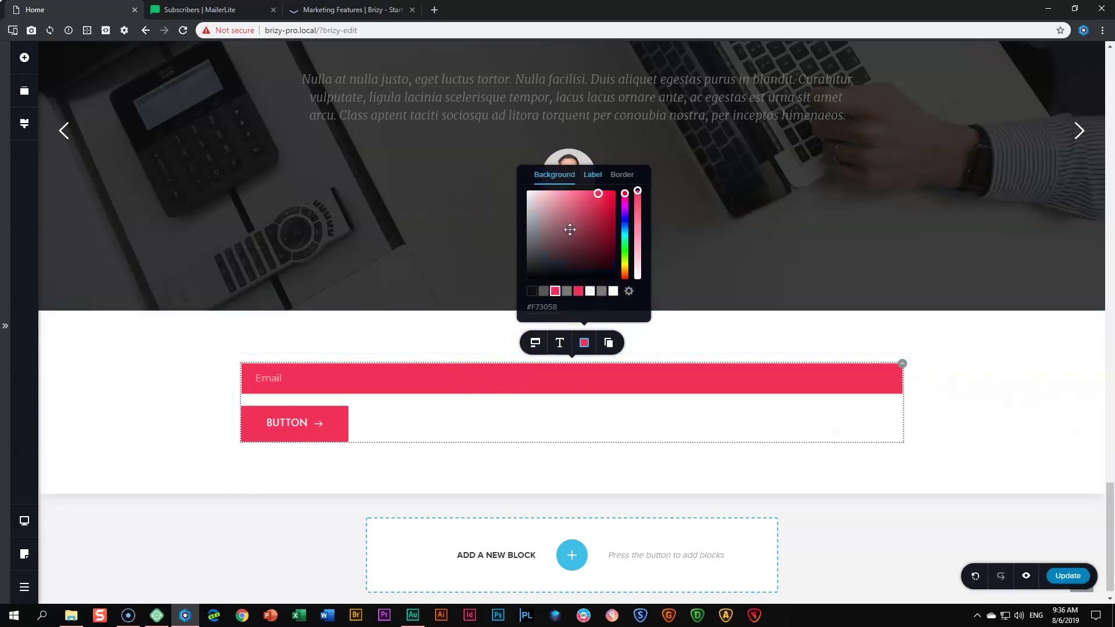
{"action": "left_click", "coordinate": [589, 291]}
{"action": "left_click", "coordinate": [590, 191]}
{"action": "left_click", "coordinate": [555, 291]}
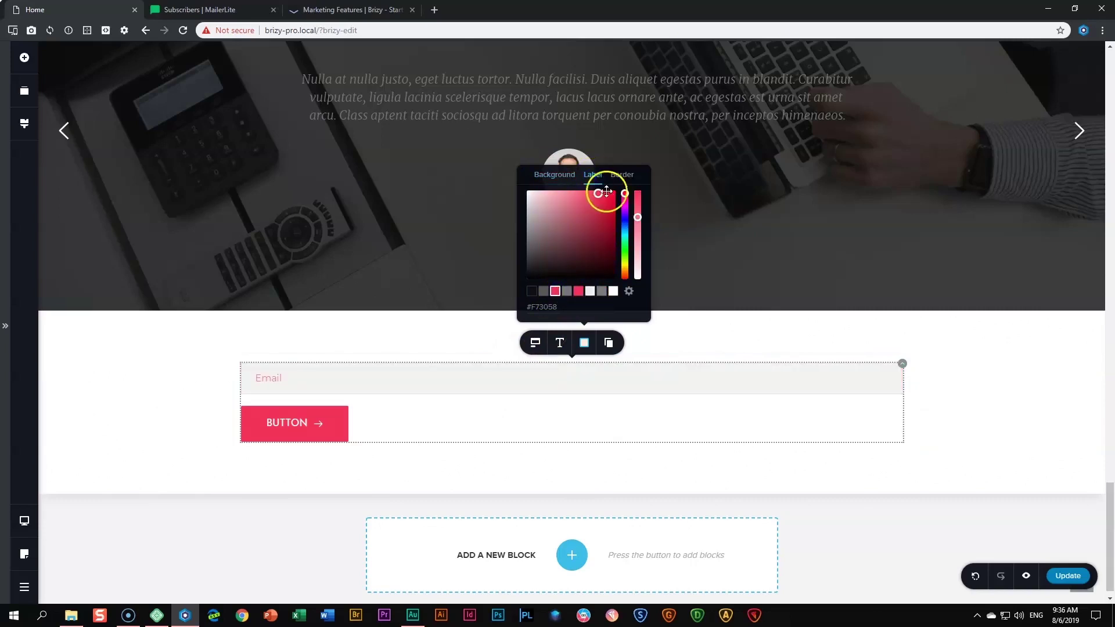
- Set the Email field's border color to #F73058
{"action": "left_click", "coordinate": [620, 175]}
{"action": "left_click", "coordinate": [556, 293]}
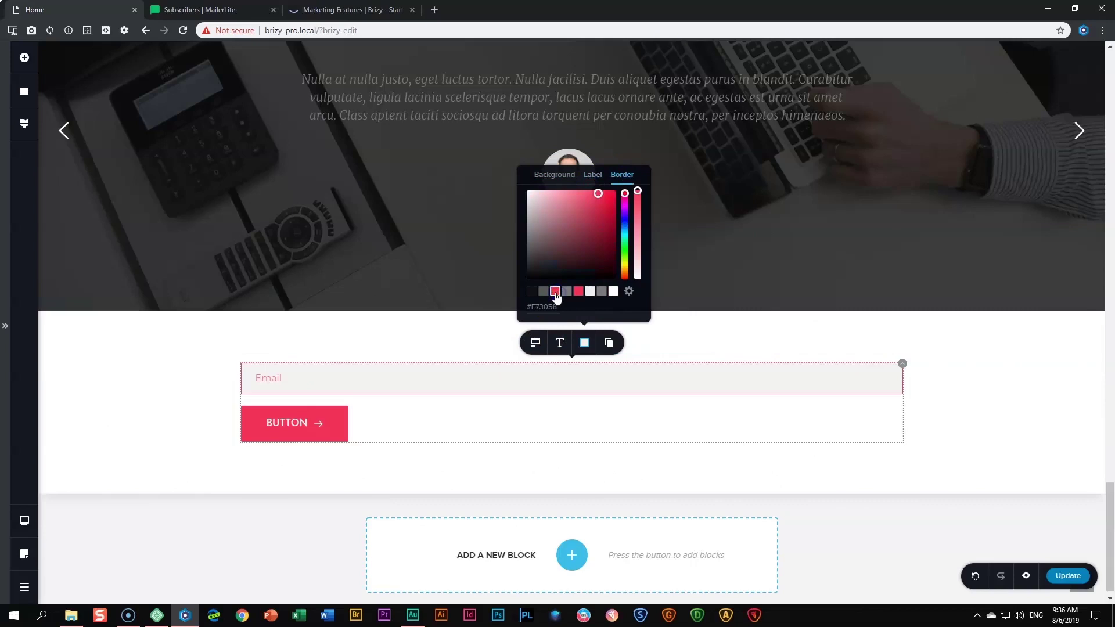
{"action": "left_click", "coordinate": [399, 411]}
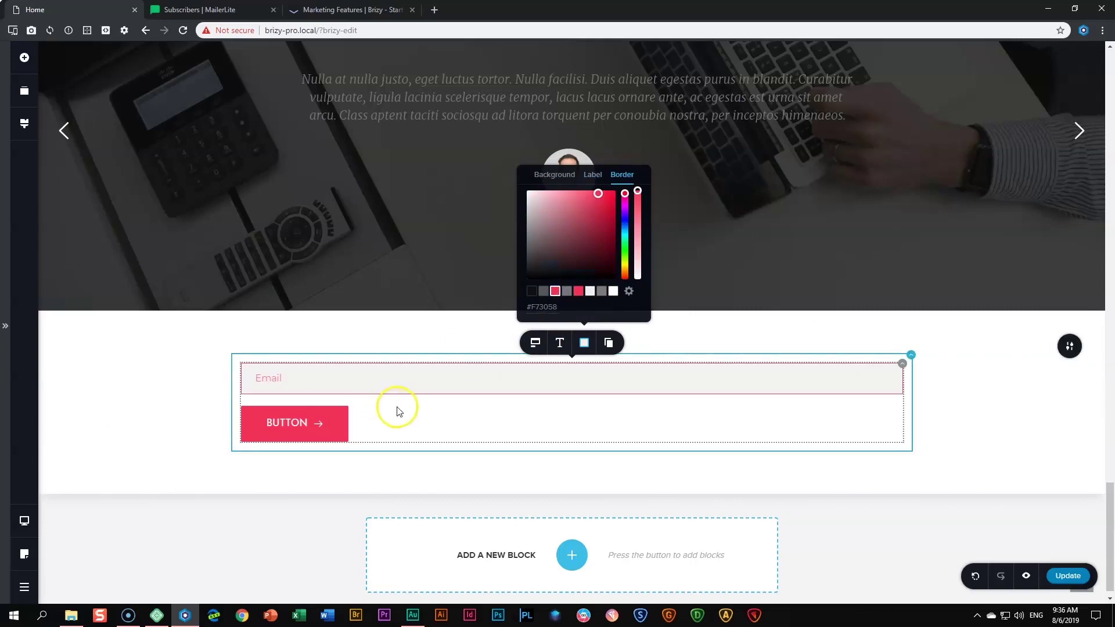
- Open the MailerLite connection setup from the form button's app integrations
{"action": "left_click", "coordinate": [296, 422]}
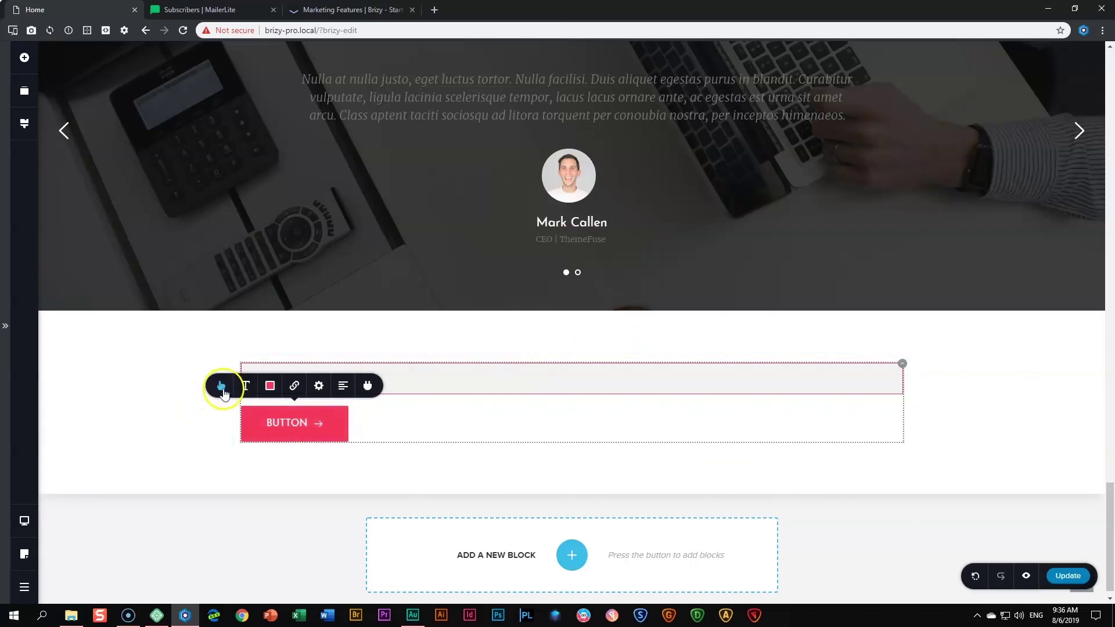
{"action": "left_click", "coordinate": [221, 386]}
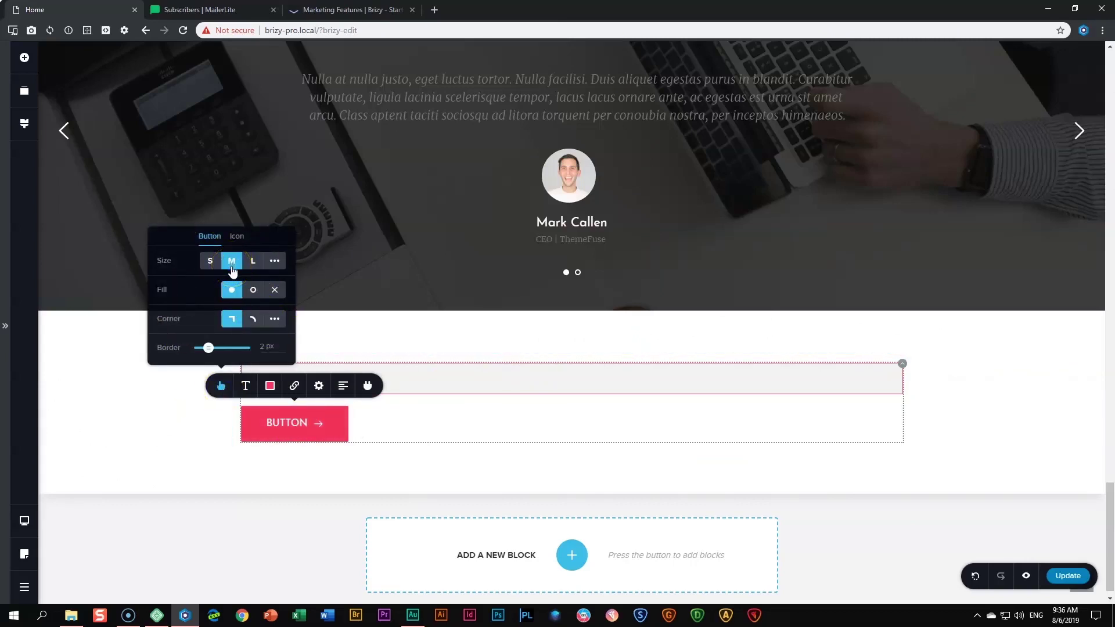
{"action": "left_click", "coordinate": [366, 386]}
{"action": "left_click", "coordinate": [367, 387]}
{"action": "left_click", "coordinate": [368, 387]}
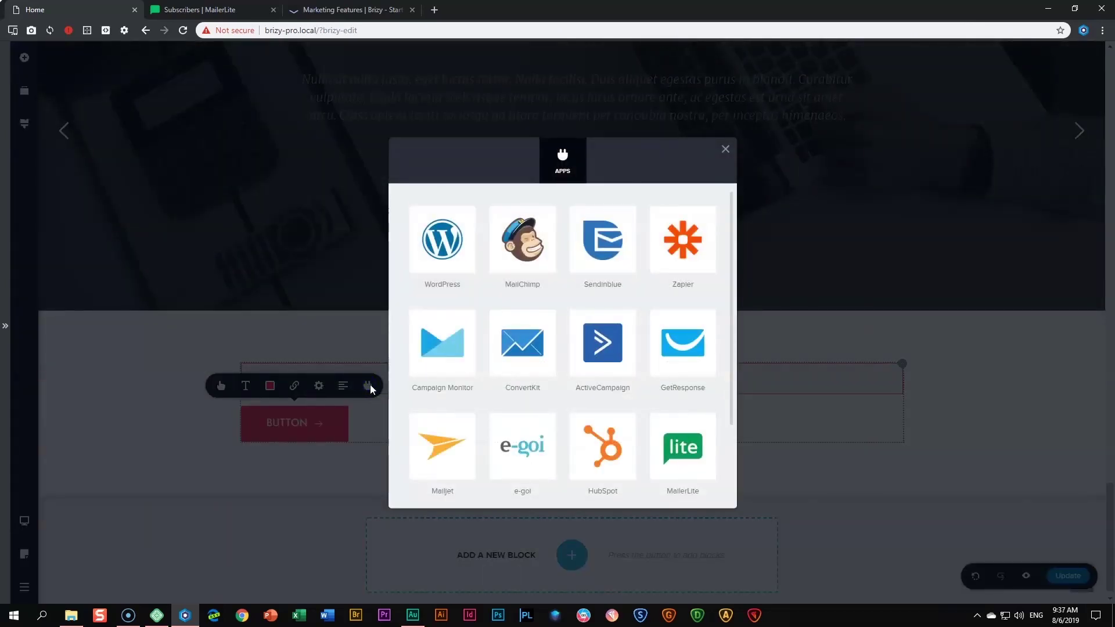
{"action": "scroll", "coordinate": [491, 383], "scroll_direction": "down", "scroll_amount": 2}
{"action": "left_click", "coordinate": [690, 359]}
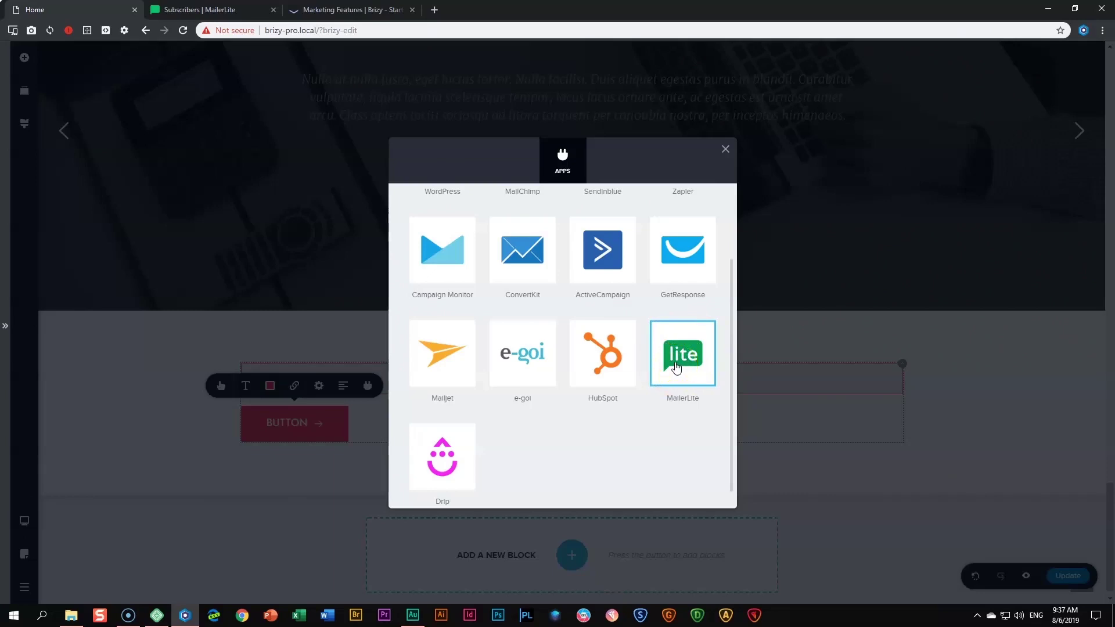
{"action": "left_click", "coordinate": [676, 366]}
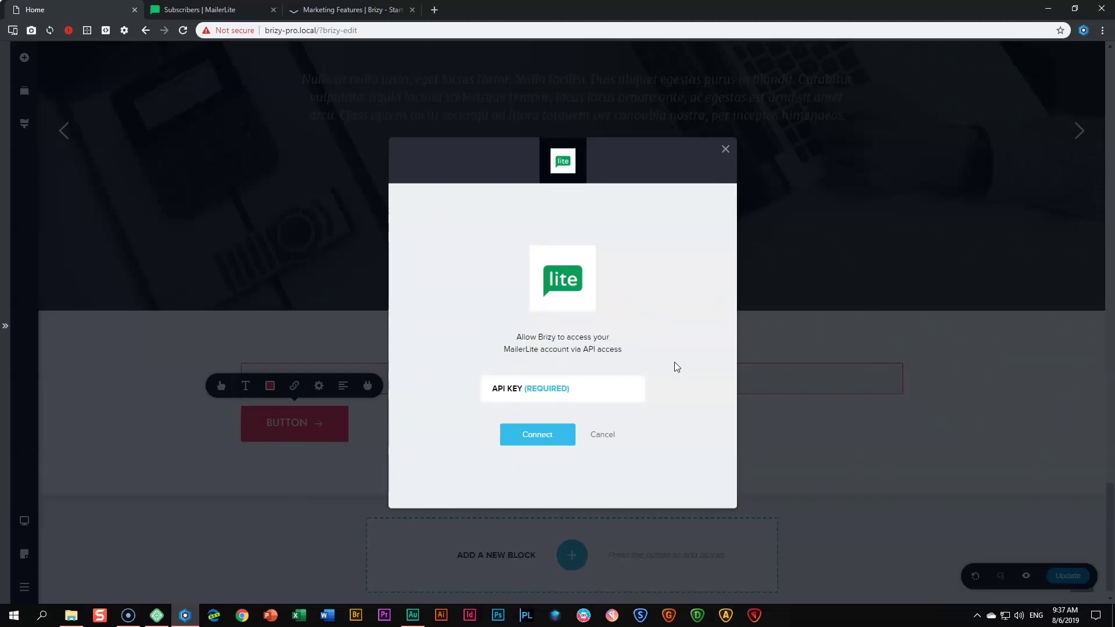
{"action": "left_click", "coordinate": [491, 397]}
- Switch to MailerLite and copy the API key from its Developer API integration
{"action": "left_click", "coordinate": [174, 9]}
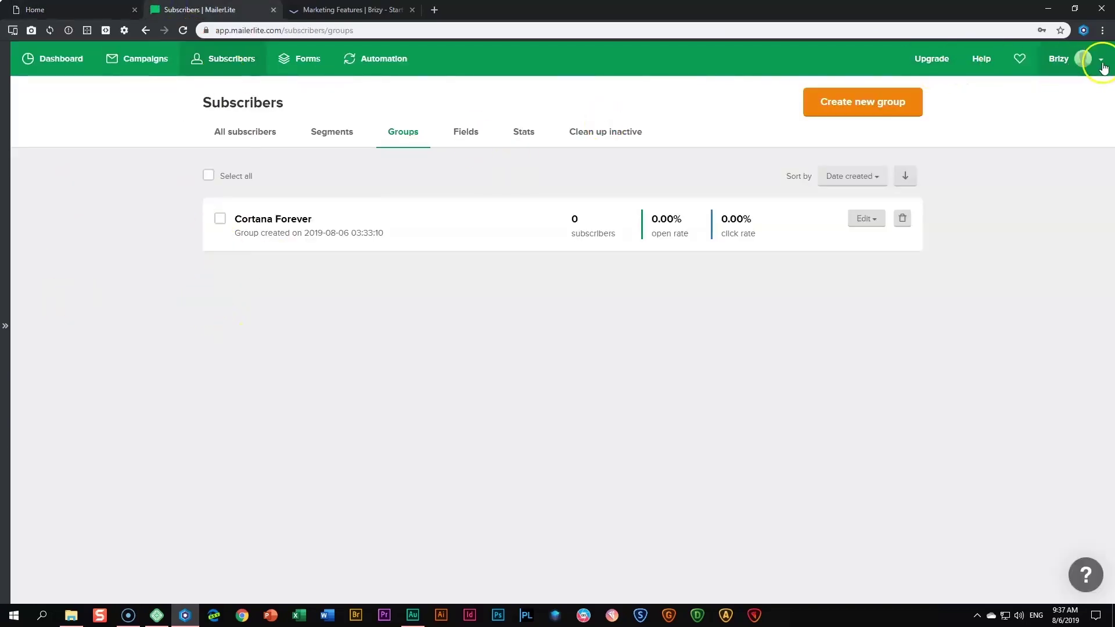
{"action": "left_click", "coordinate": [1096, 60]}
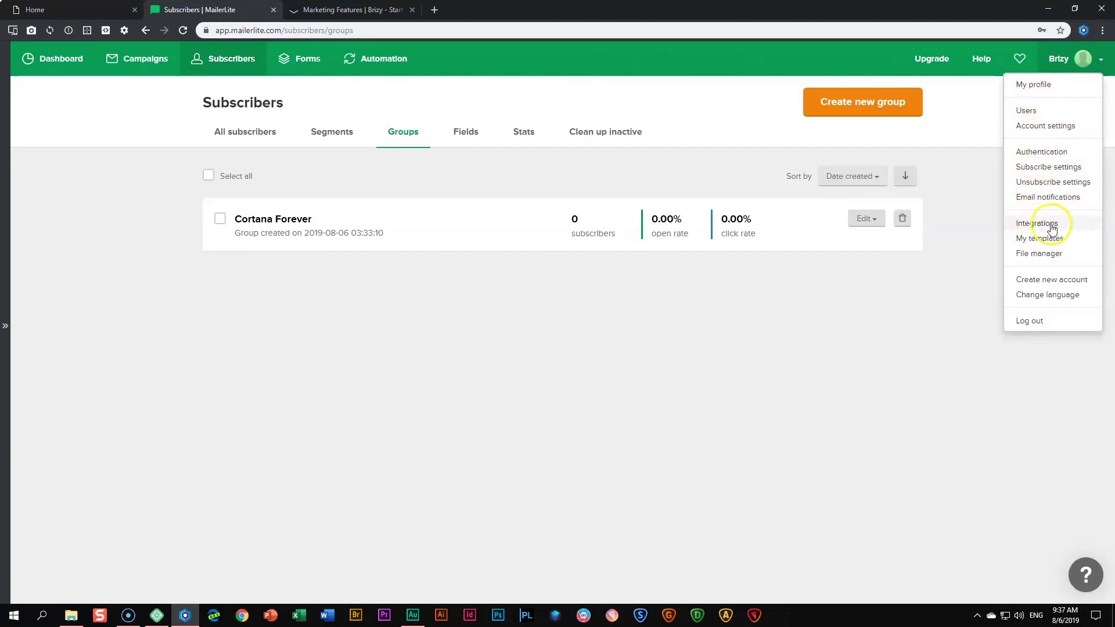
{"action": "left_click", "coordinate": [1052, 227]}
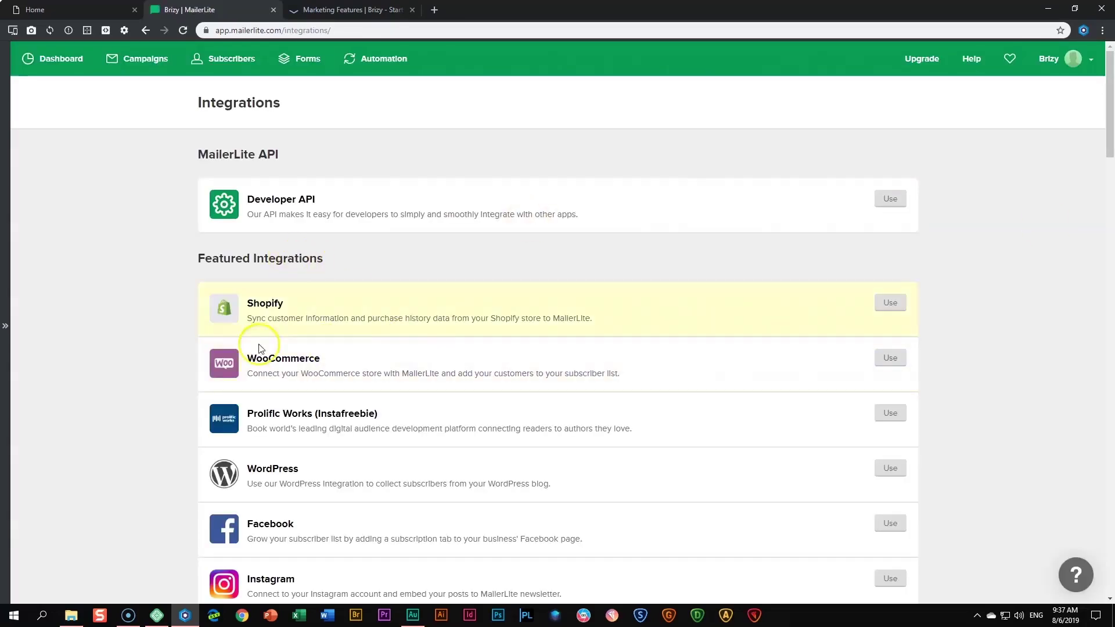
{"action": "scroll", "coordinate": [257, 298], "scroll_direction": "down", "scroll_amount": 15}
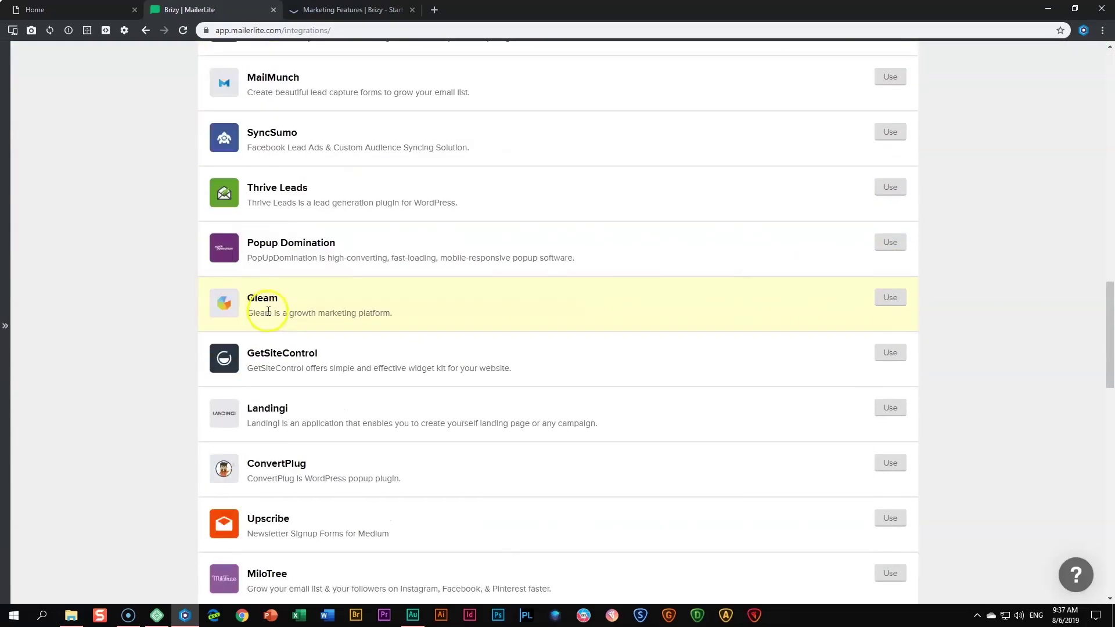
{"action": "scroll", "coordinate": [267, 310], "scroll_direction": "up", "scroll_amount": 20}
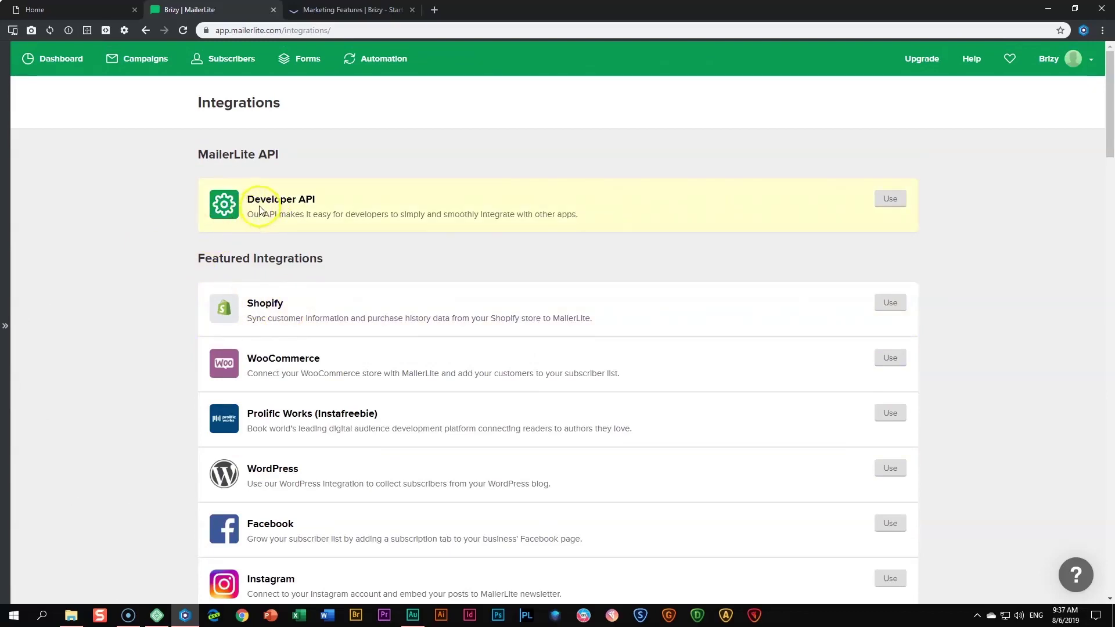
{"action": "left_click", "coordinate": [886, 203]}
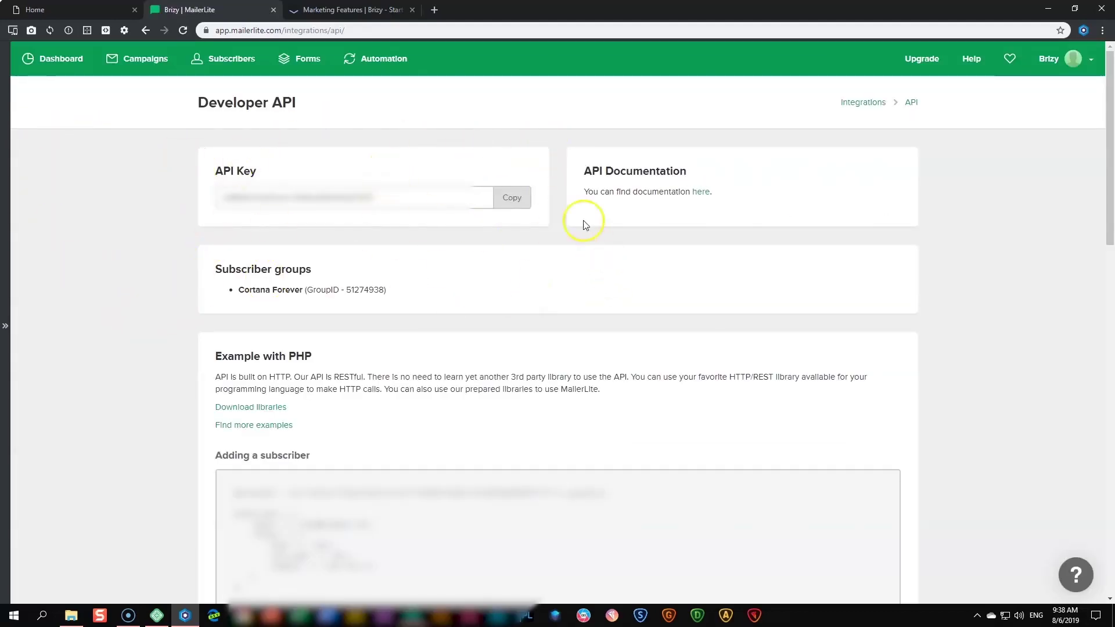
{"action": "left_click", "coordinate": [511, 200]}
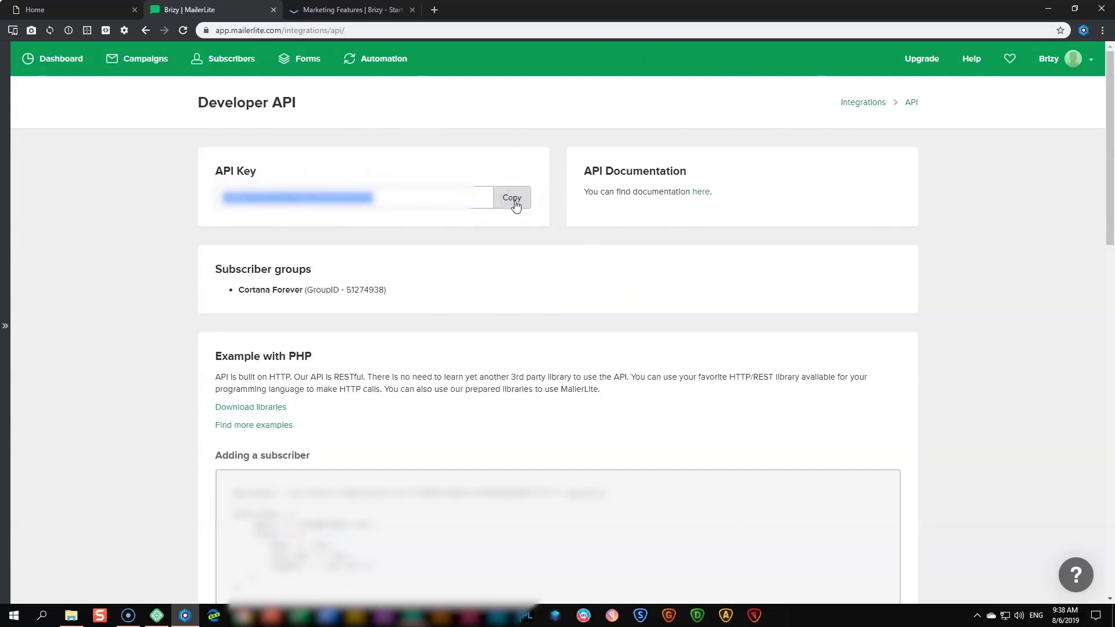
- Switch back to Brizy, connect MailerLite with the copied API key, and continue with the connected account
{"action": "left_click", "coordinate": [88, 10]}
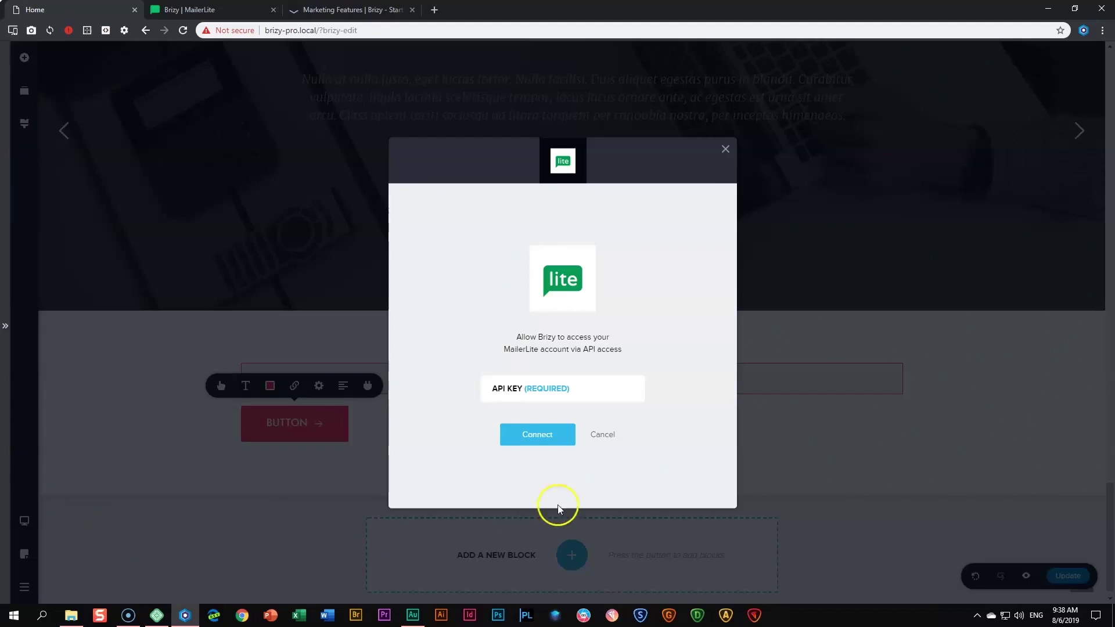
{"action": "left_click", "coordinate": [555, 386]}
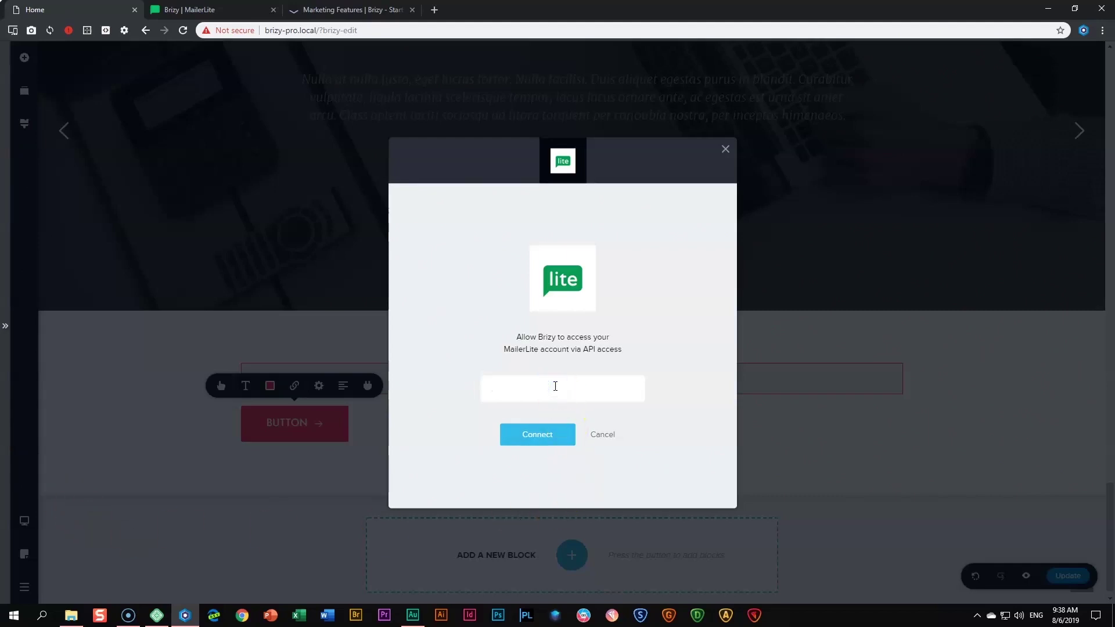
{"action": "key", "text": "ctrl+v"}
{"action": "left_click", "coordinate": [538, 440]}
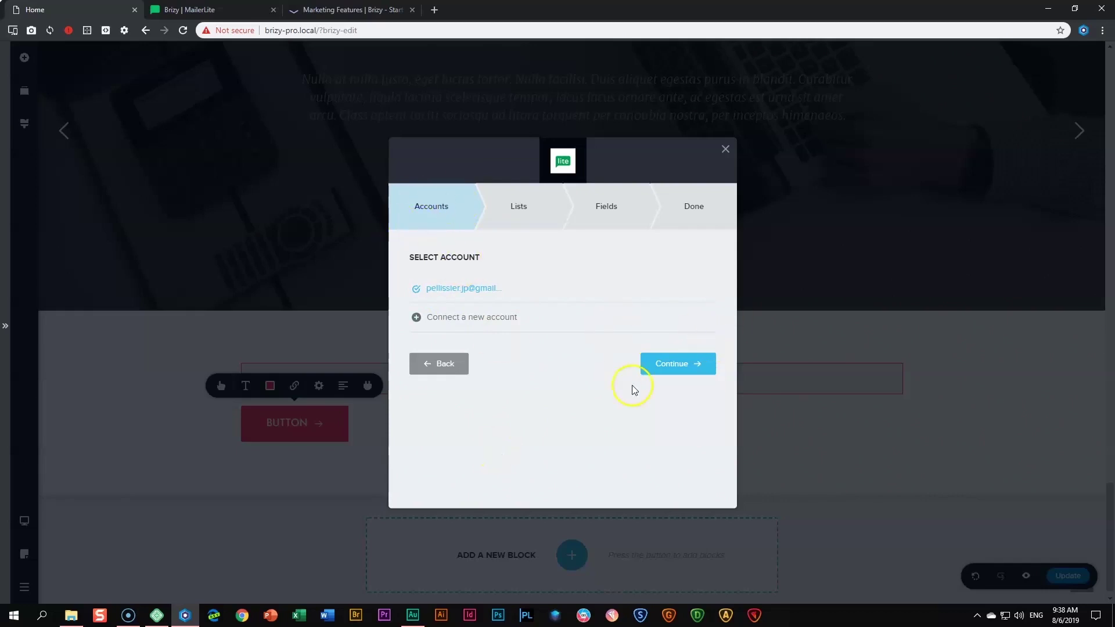
{"action": "left_click", "coordinate": [688, 365]}
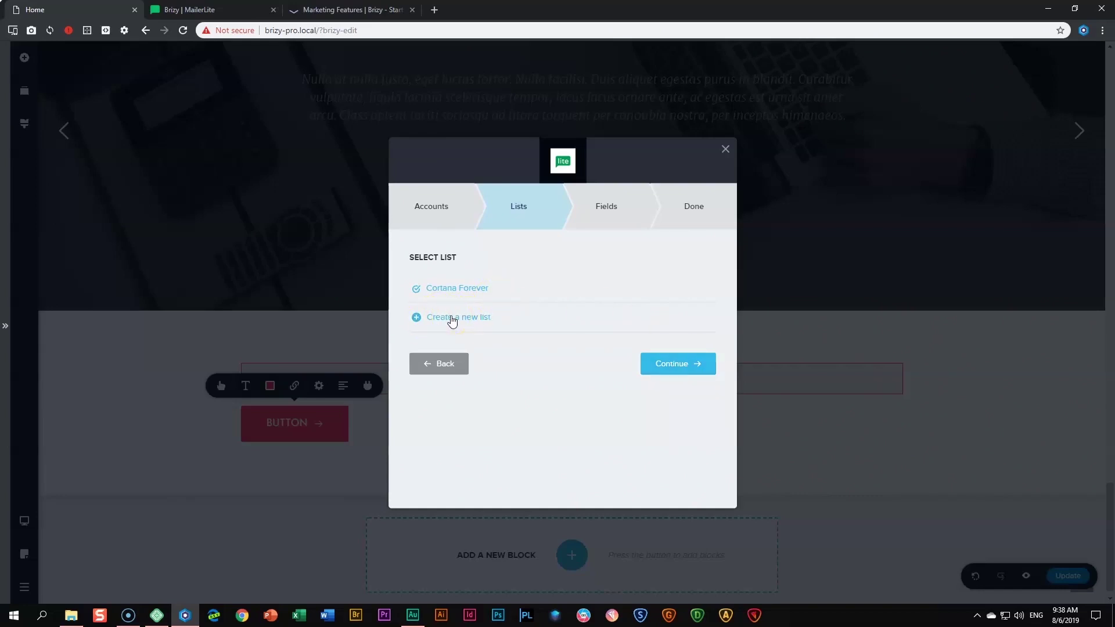
- Create a new MailerLite list named "Gears Fprever" and continue with it as the form's list
{"action": "left_click", "coordinate": [453, 319]}
{"action": "left_click", "coordinate": [623, 278]}
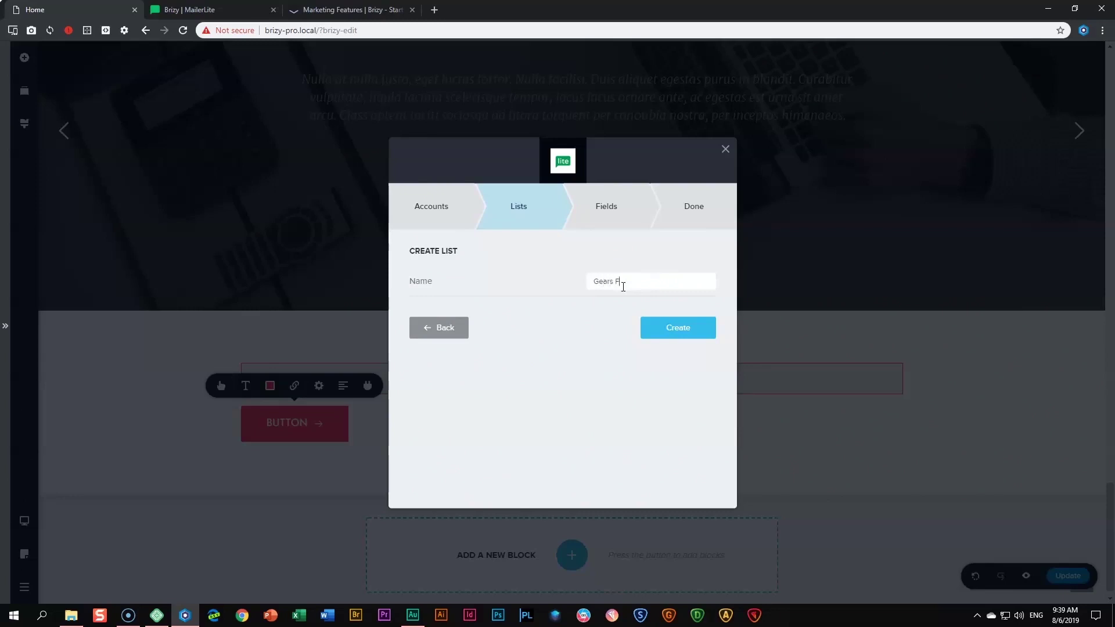
{"action": "left_click", "coordinate": [671, 327]}
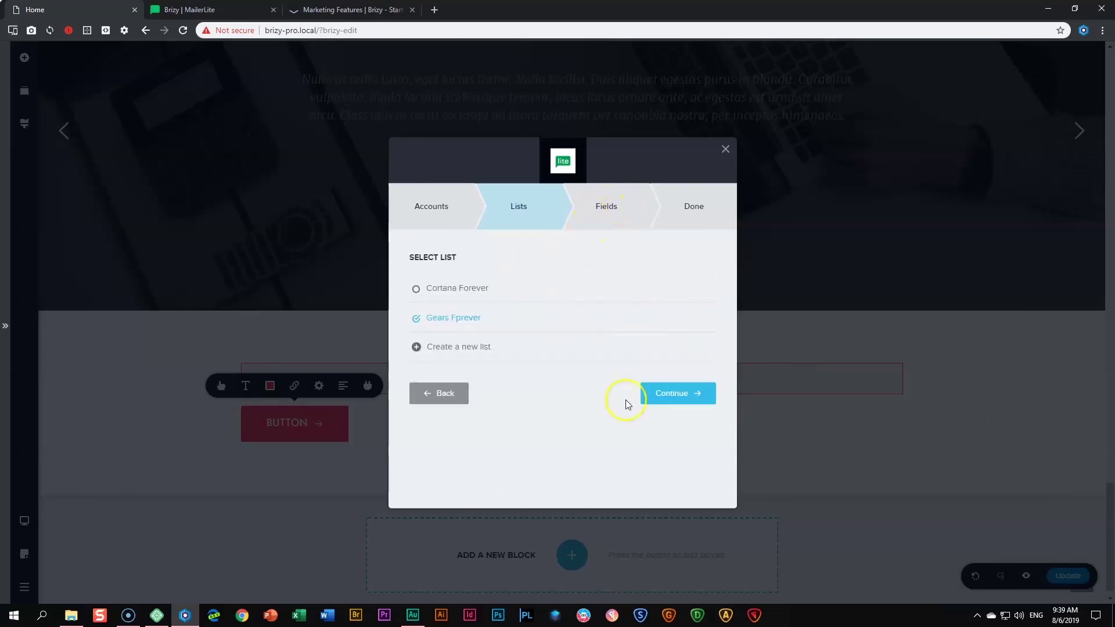
{"action": "left_click", "coordinate": [667, 400]}
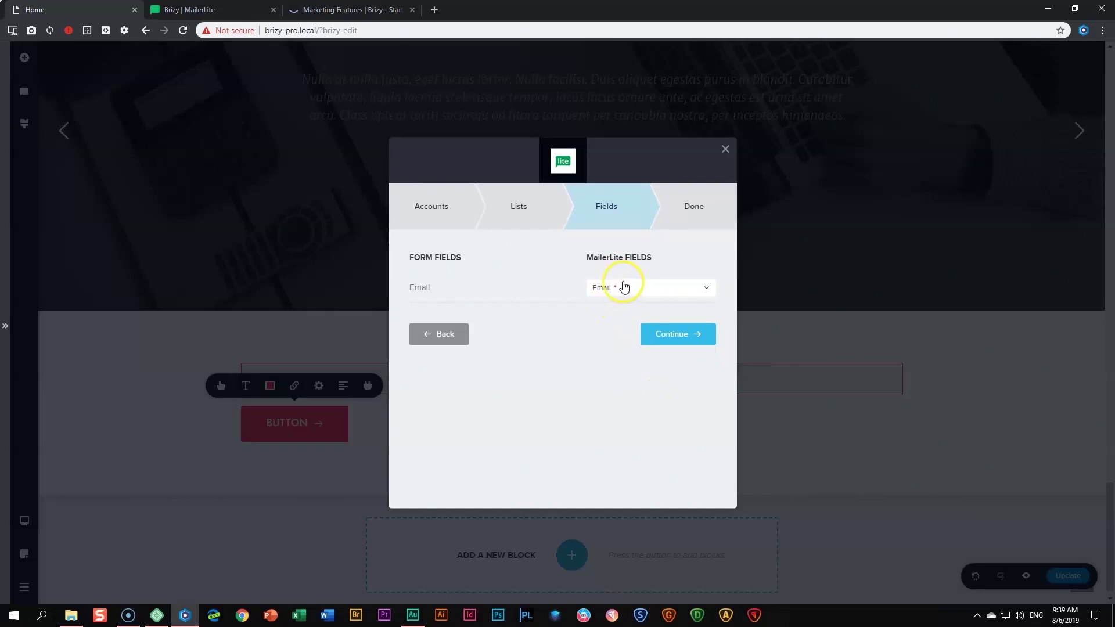
- Keep the form's Email field mapped to MailerLite's Email field and finish the integration
{"action": "left_click", "coordinate": [710, 291]}
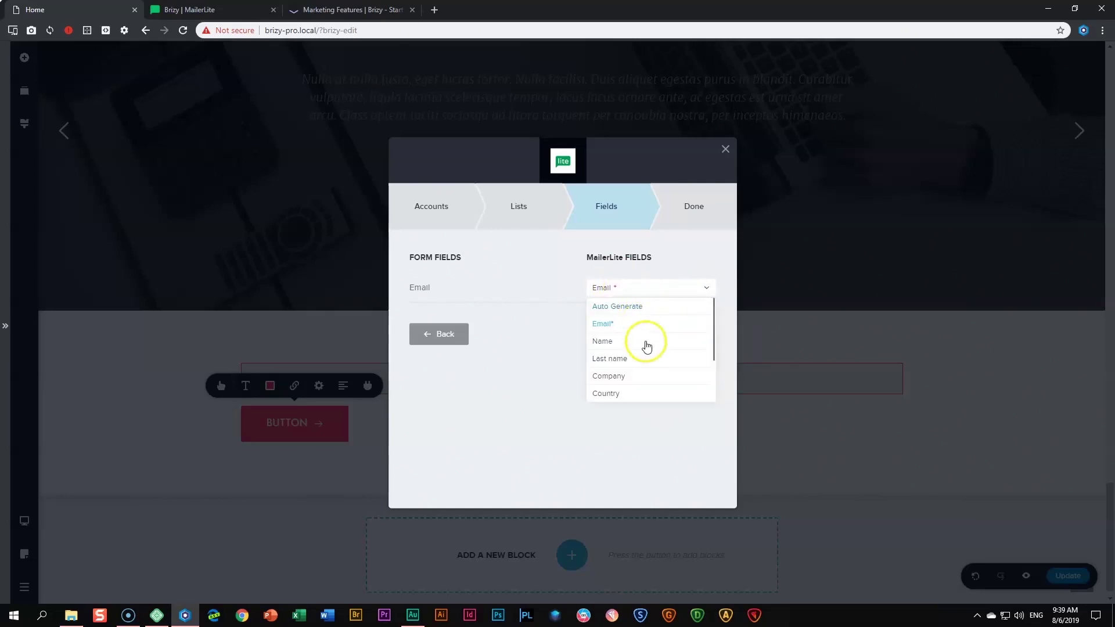
{"action": "scroll", "coordinate": [674, 349], "scroll_direction": "down", "scroll_amount": 2}
{"action": "scroll", "coordinate": [672, 365], "scroll_direction": "up", "scroll_amount": 2}
{"action": "scroll", "coordinate": [677, 331], "scroll_direction": "down", "scroll_amount": 2}
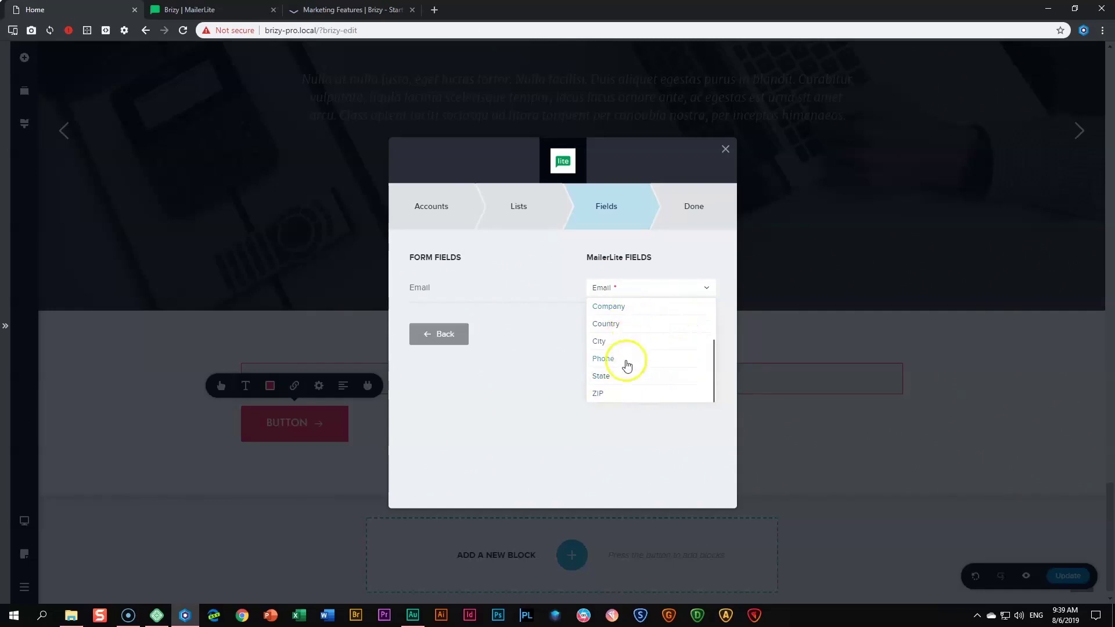
{"action": "scroll", "coordinate": [624, 335], "scroll_direction": "up", "scroll_amount": 2}
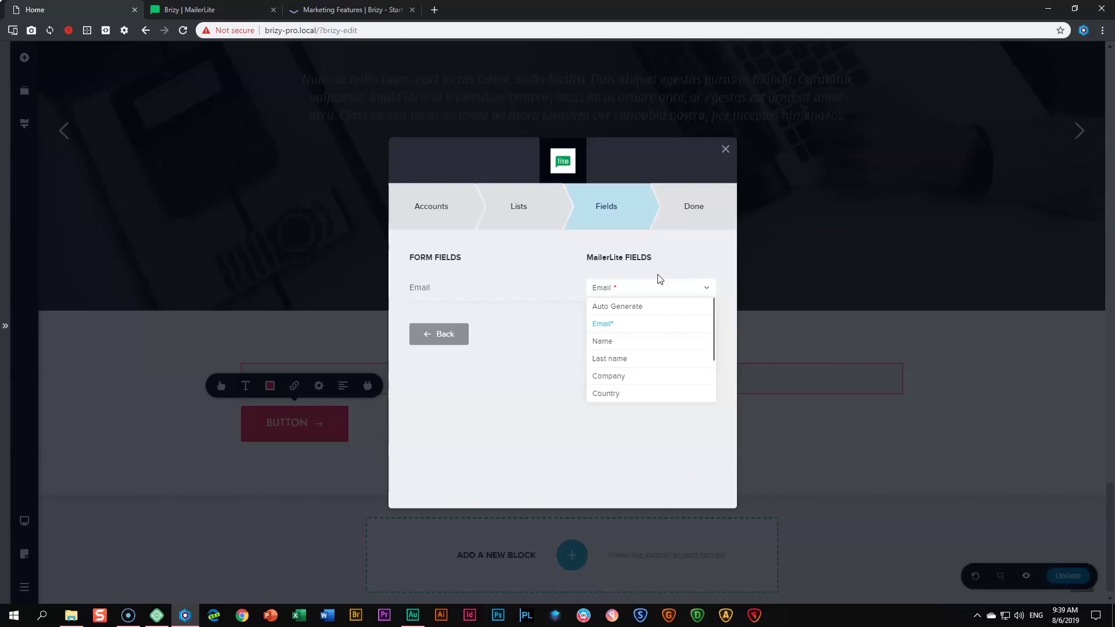
{"action": "left_click", "coordinate": [677, 261]}
{"action": "left_click", "coordinate": [424, 287]}
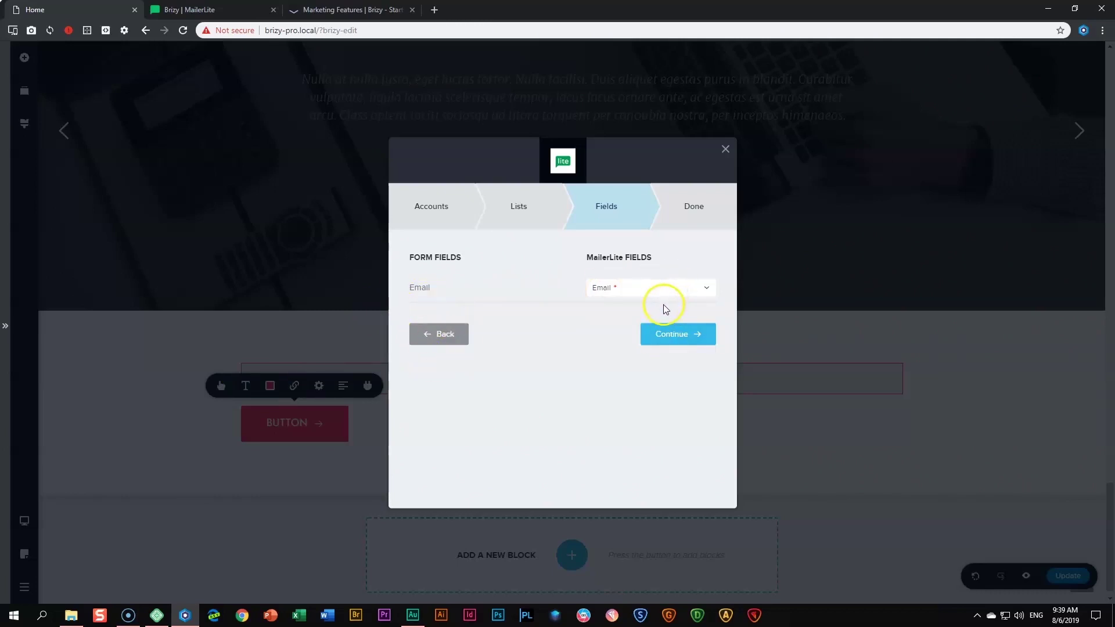
{"action": "left_click", "coordinate": [661, 335]}
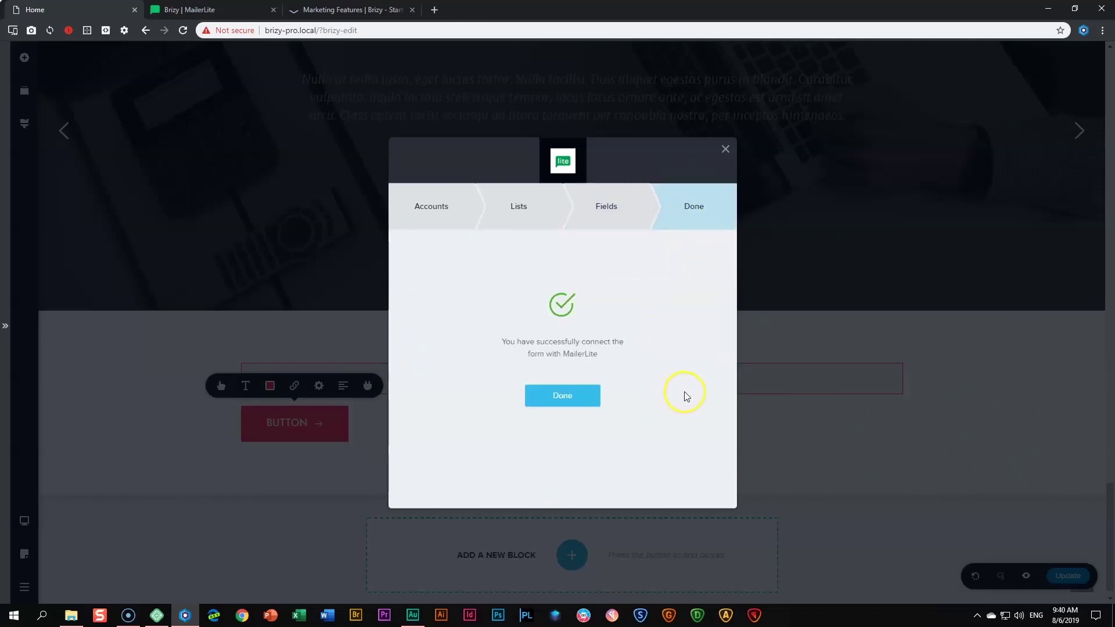
{"action": "left_click", "coordinate": [576, 394]}
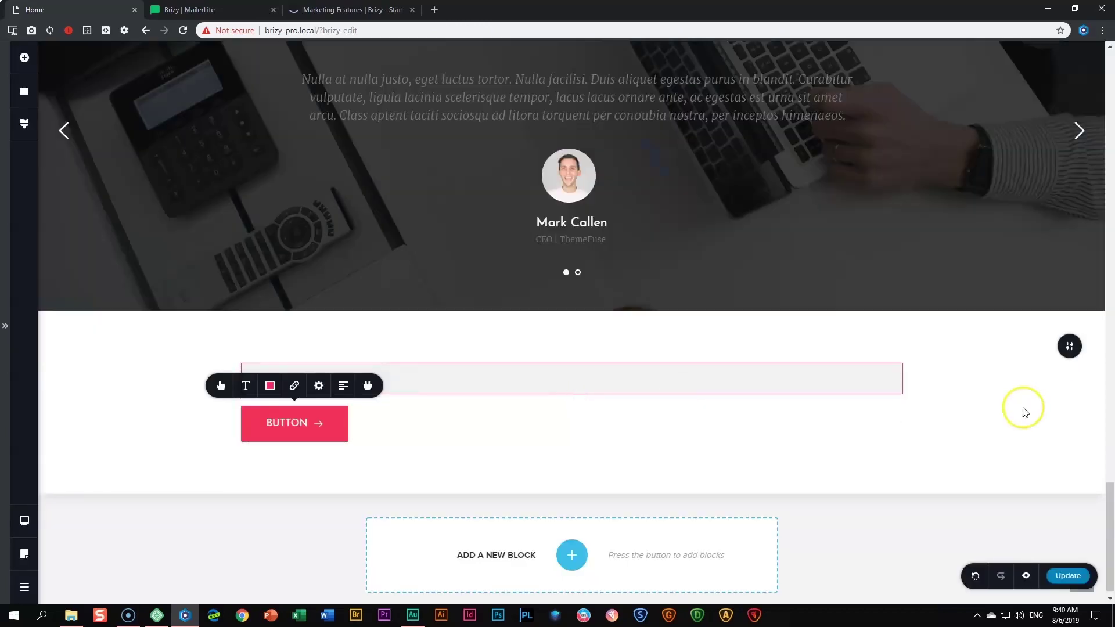
- Update the page and submit a test email address through the signup form in its preview
{"action": "left_click", "coordinate": [1059, 577]}
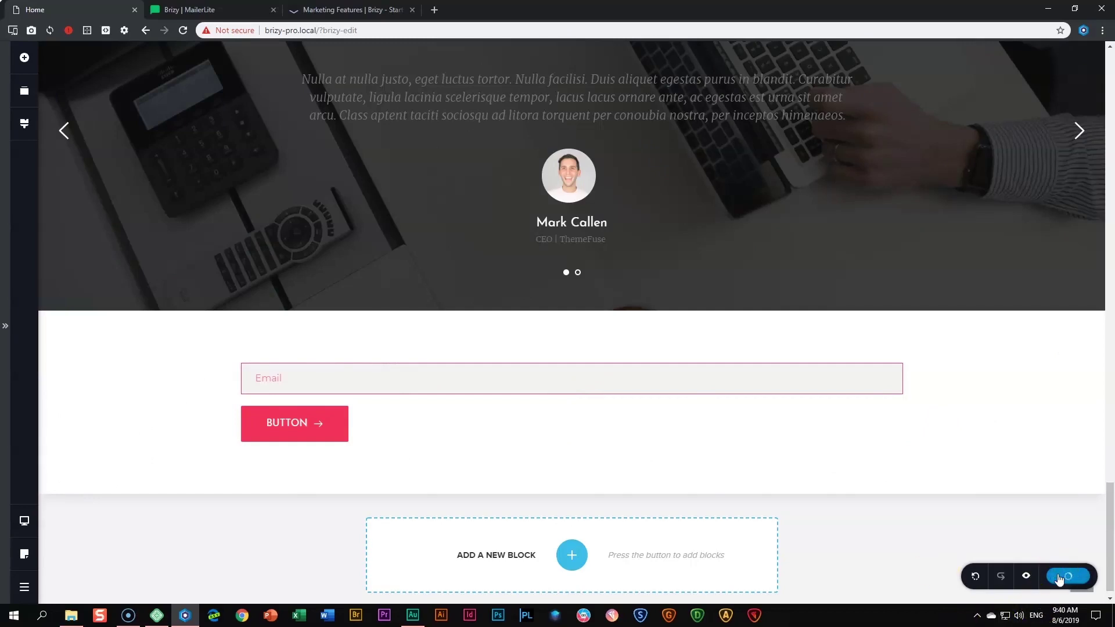
{"action": "left_click", "coordinate": [1025, 576]}
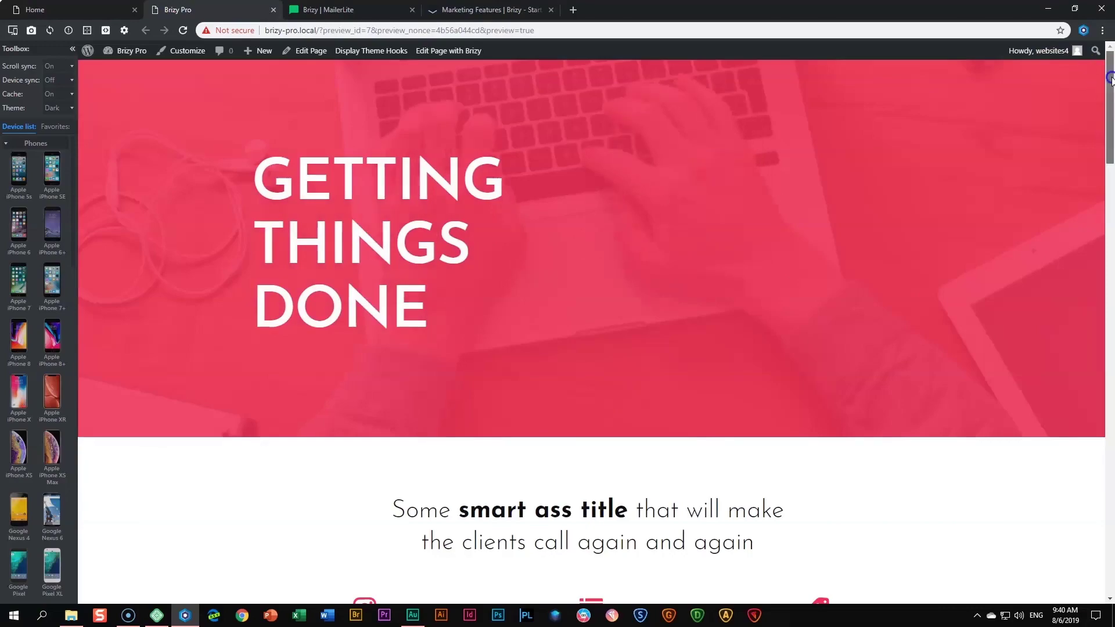
{"action": "left_click_drag", "start_coordinate": [1110, 78], "coordinate": [1098, 533]}
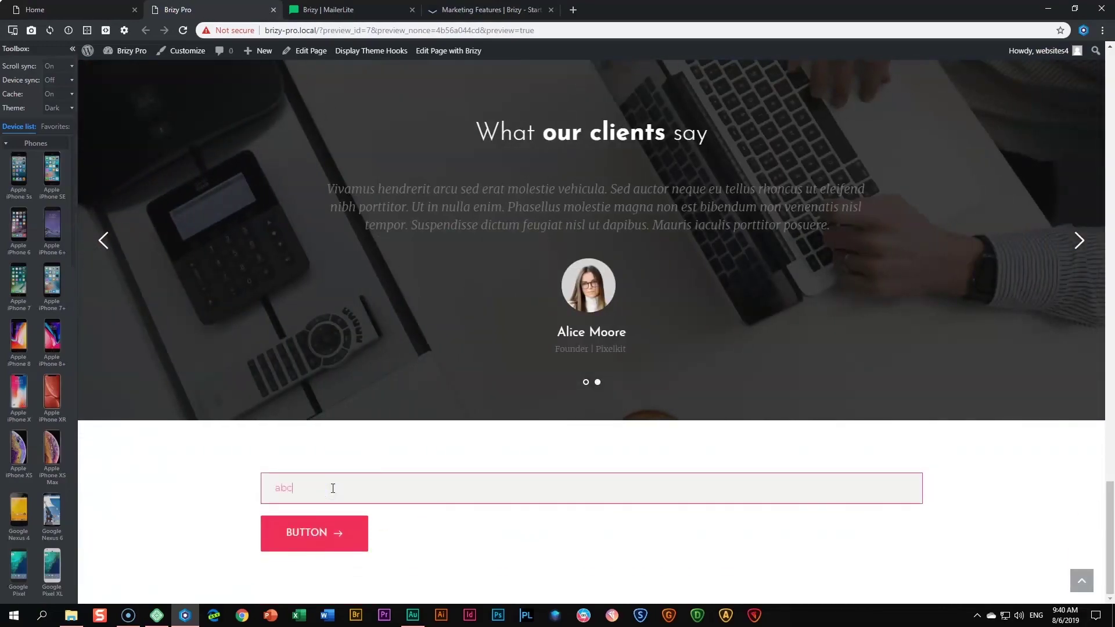
{"action": "type", "text": "@xyz.com"}
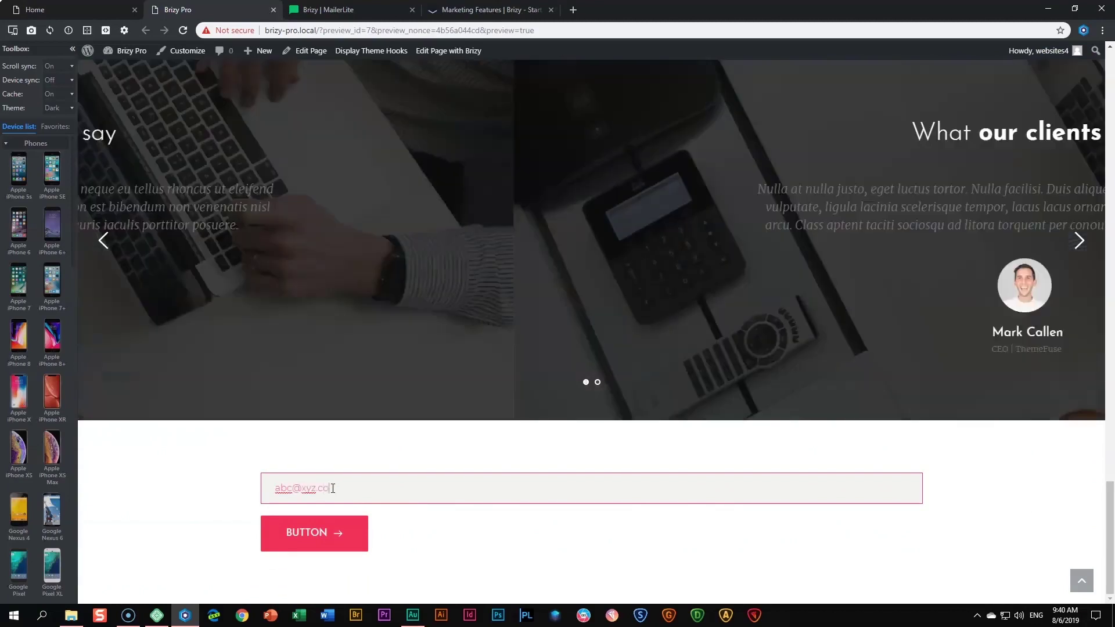
{"action": "left_click", "coordinate": [316, 545]}
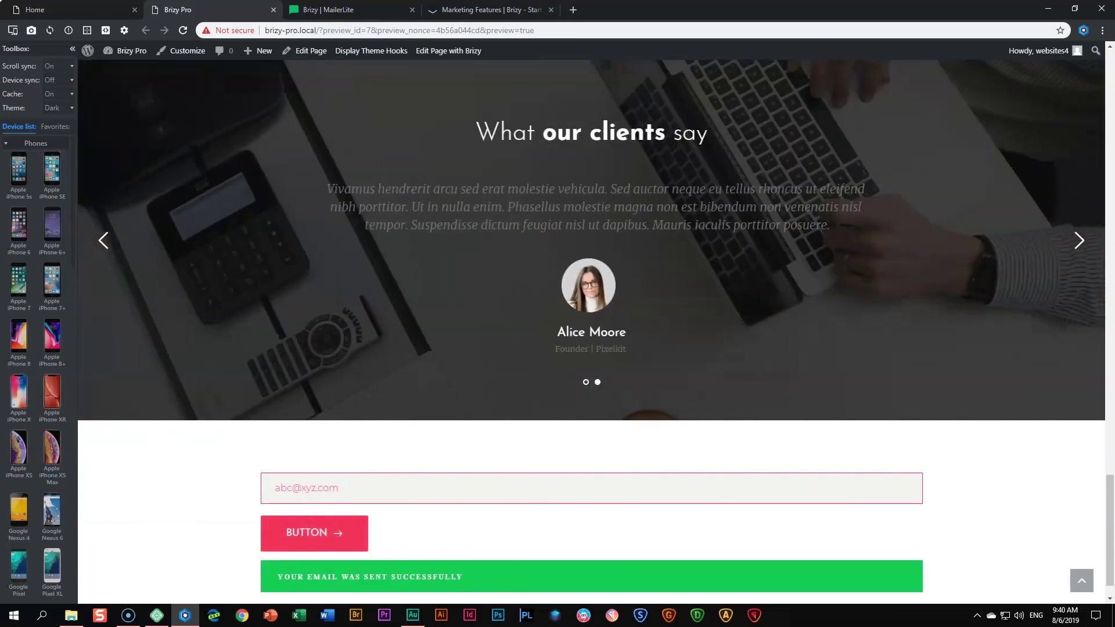
- Switch to MailerLite and check the subscriber list and groups for the submitted test address
{"action": "left_click", "coordinate": [322, 10]}
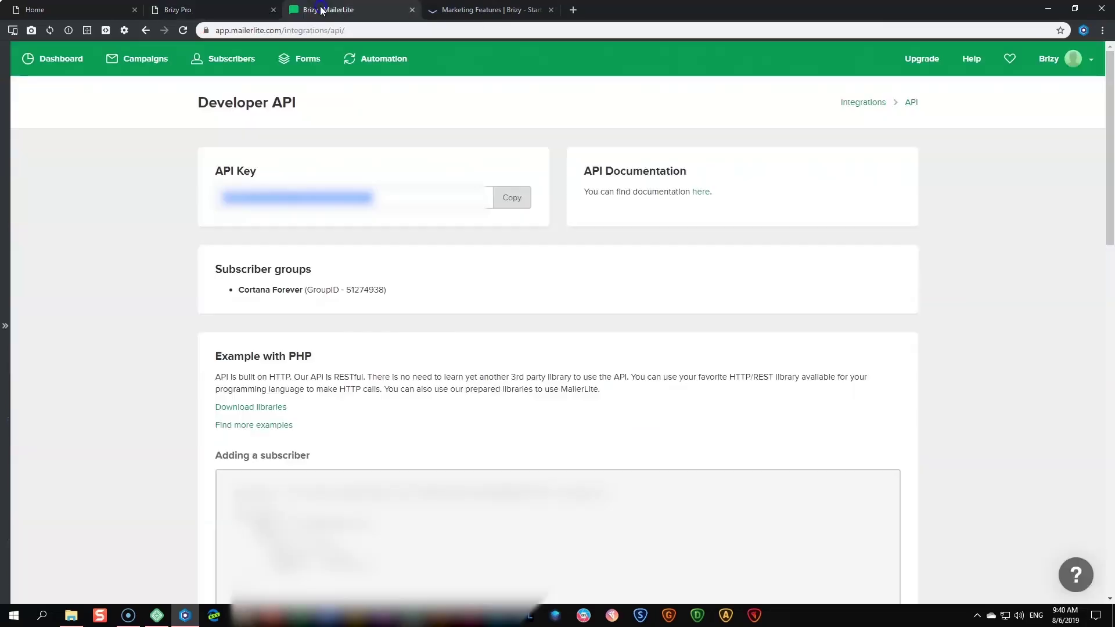
{"action": "left_click", "coordinate": [231, 65]}
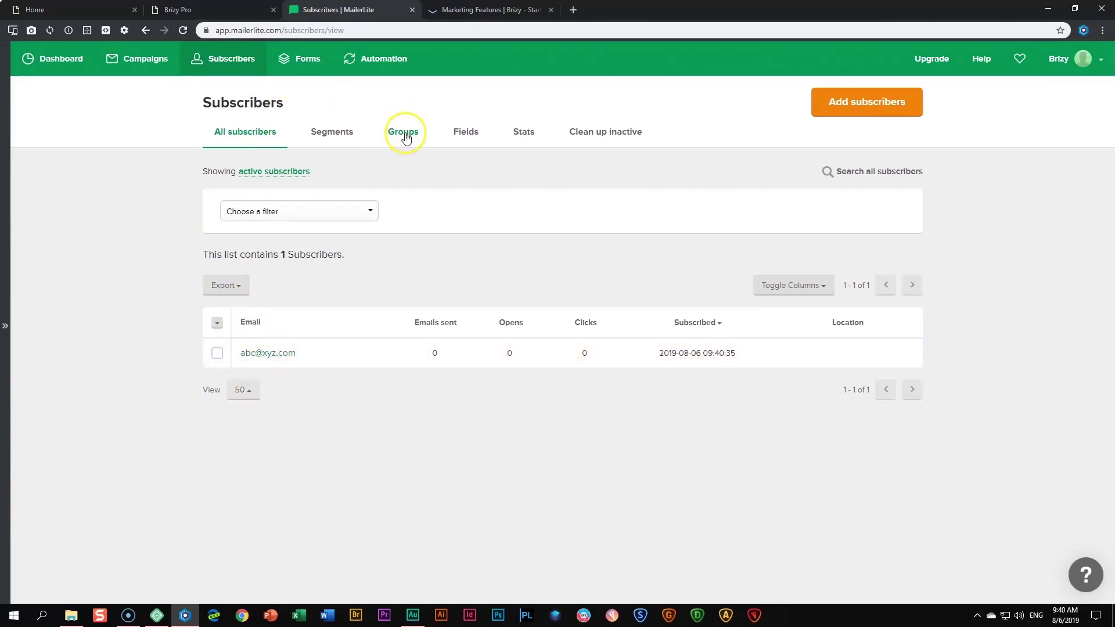
{"action": "left_click", "coordinate": [405, 136]}
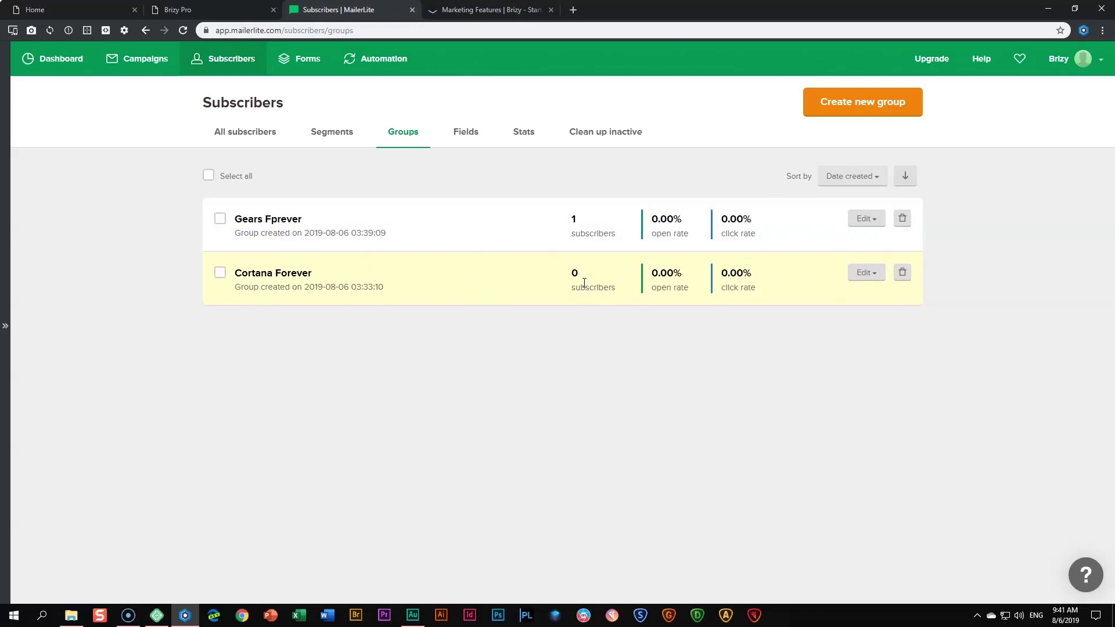
- Switch back to the Brizy page editor and duplicate the form's Email field twice
{"action": "left_click", "coordinate": [63, 9]}
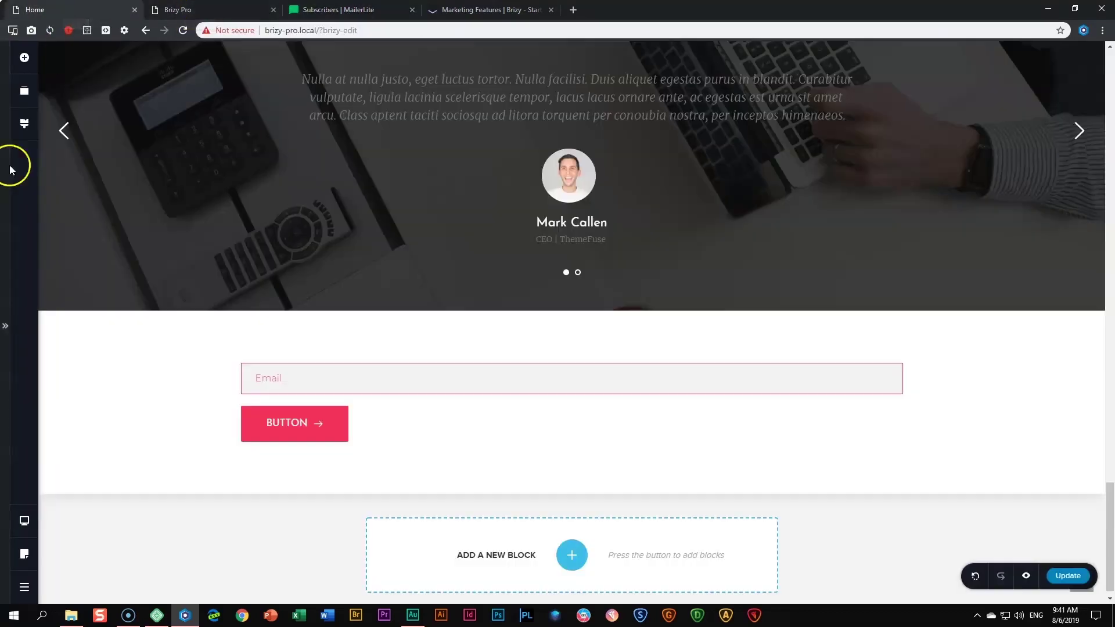
{"action": "left_click", "coordinate": [282, 378]}
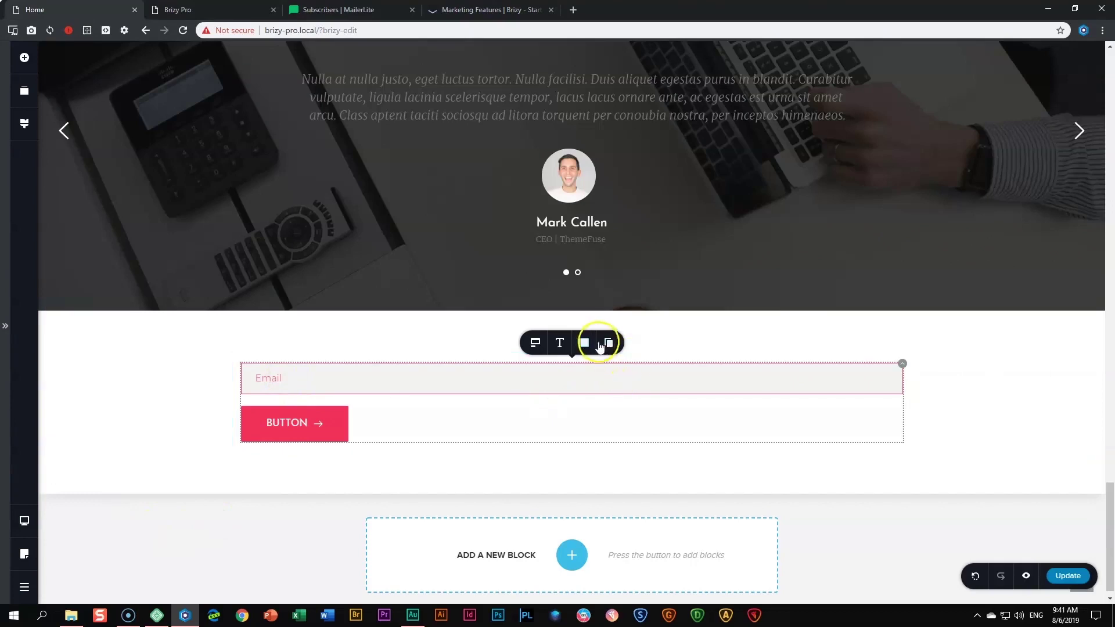
{"action": "left_click", "coordinate": [610, 342]}
{"action": "left_click", "coordinate": [609, 342]}
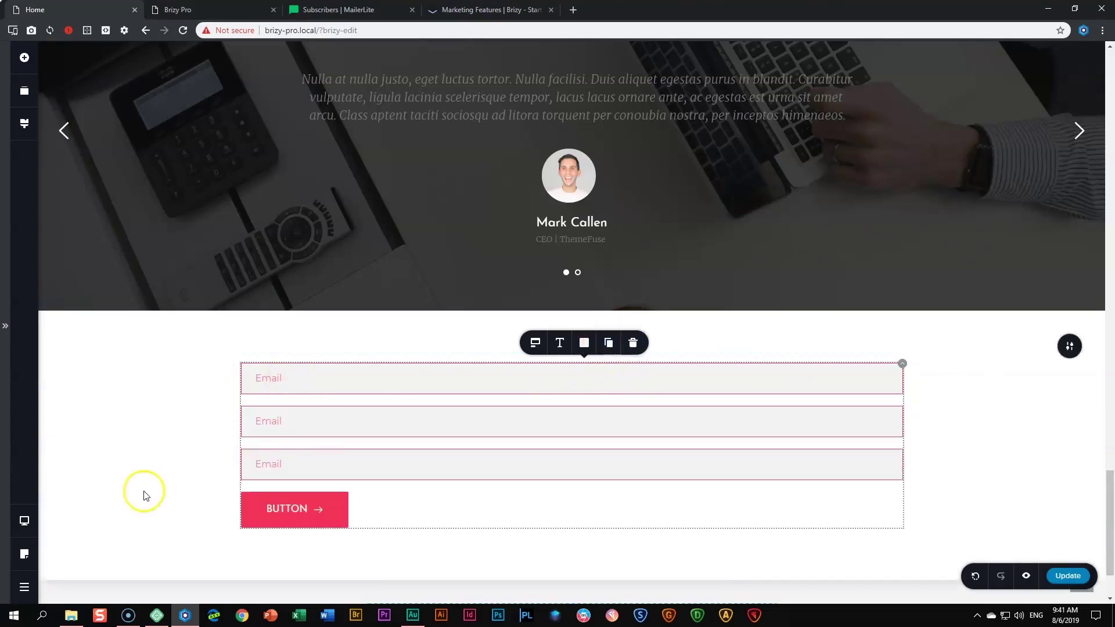
- Rename the form's second field as Name and reduce its width to 47%
{"action": "left_click", "coordinate": [305, 428]}
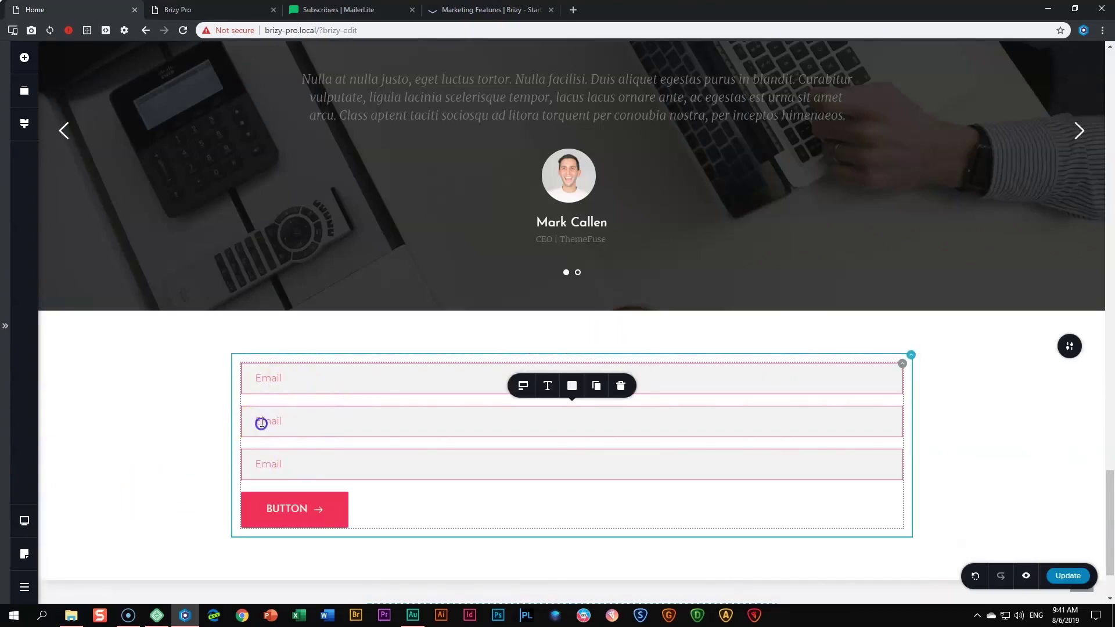
{"action": "double_click", "coordinate": [266, 422]}
{"action": "type", "text": "Nm"}
{"action": "left_click", "coordinate": [523, 386]}
{"action": "left_click_drag", "start_coordinate": [546, 319], "coordinate": [522, 318]}
- Rename the third form field as Last Name and reduce its width to 51% so it sits beside Name
{"action": "left_click", "coordinate": [304, 465]}
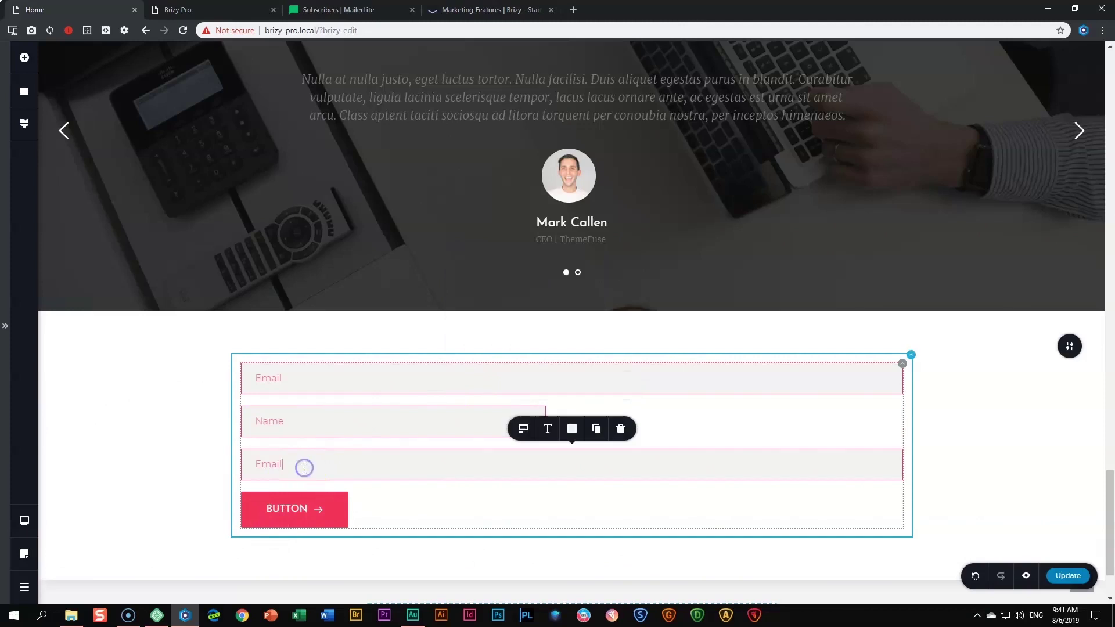
{"action": "double_click", "coordinate": [273, 463]}
{"action": "type", "text": "Last Name"}
{"action": "left_click", "coordinate": [523, 428]}
{"action": "mouse_move", "coordinate": [544, 363]}
{"action": "left_mouse_down"}
{"action": "mouse_move", "coordinate": [514, 362]}
{"action": "mouse_move", "coordinate": [524, 361]}
{"action": "left_mouse_up"}
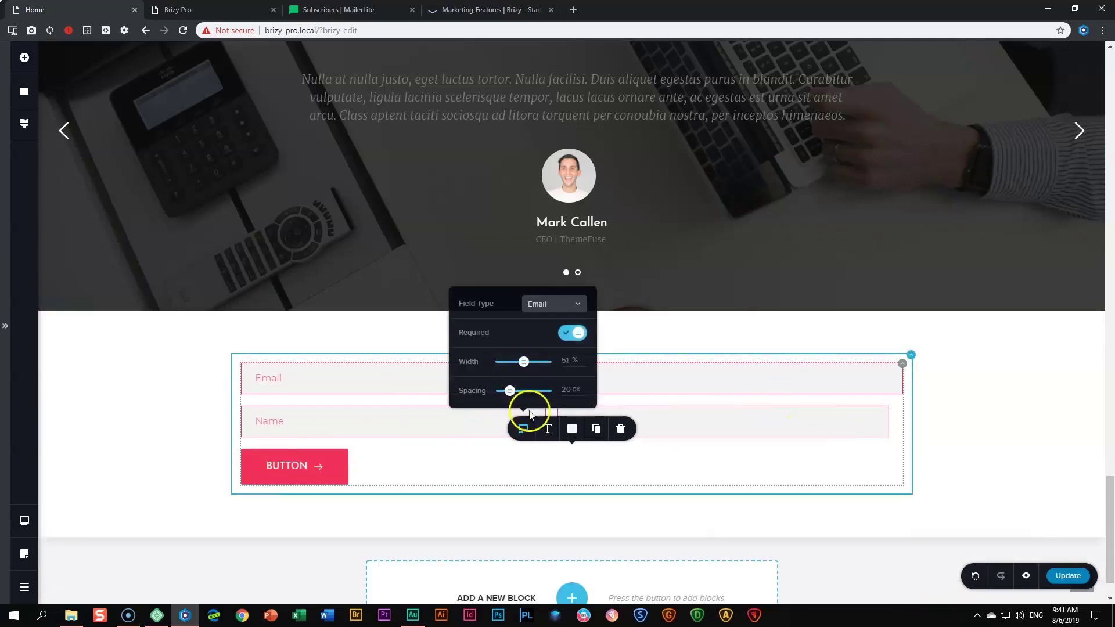
{"action": "left_click", "coordinate": [811, 482]}
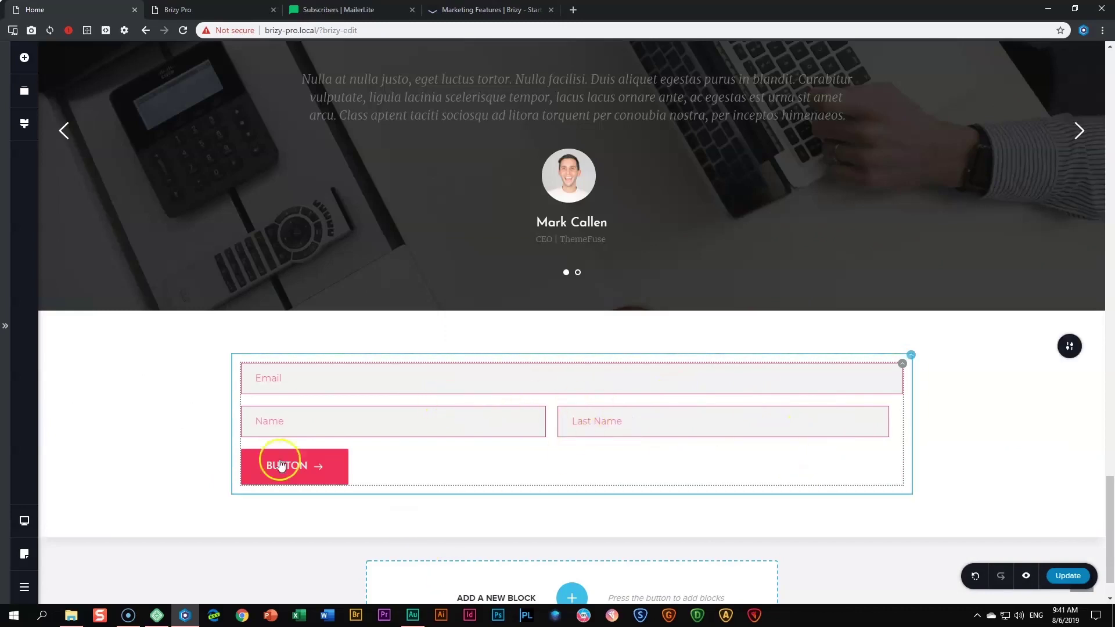
- Open the form's MailerLite integration, keep the connected account and select the Cortana Forever list
{"action": "left_click", "coordinate": [320, 476]}
{"action": "left_click", "coordinate": [367, 430]}
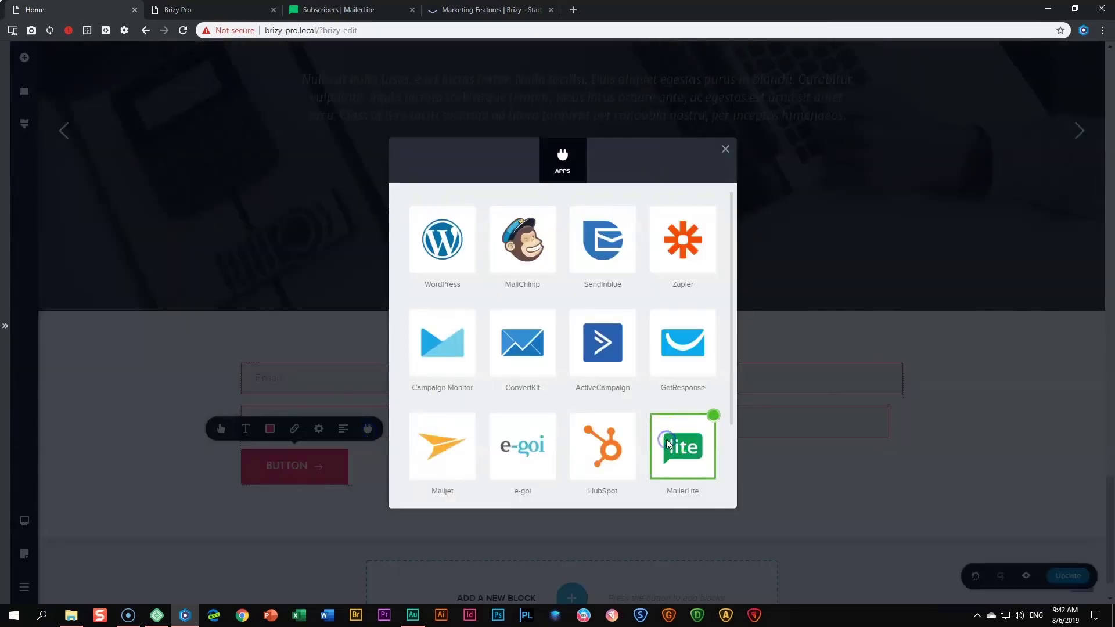
{"action": "left_click", "coordinate": [662, 441]}
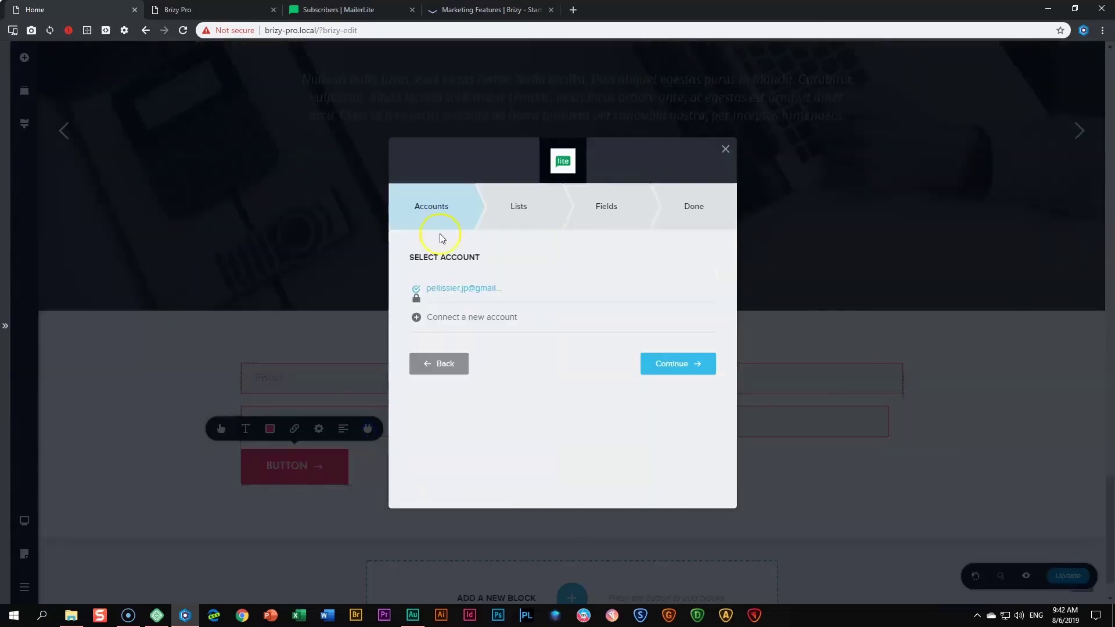
{"action": "left_click", "coordinate": [667, 363]}
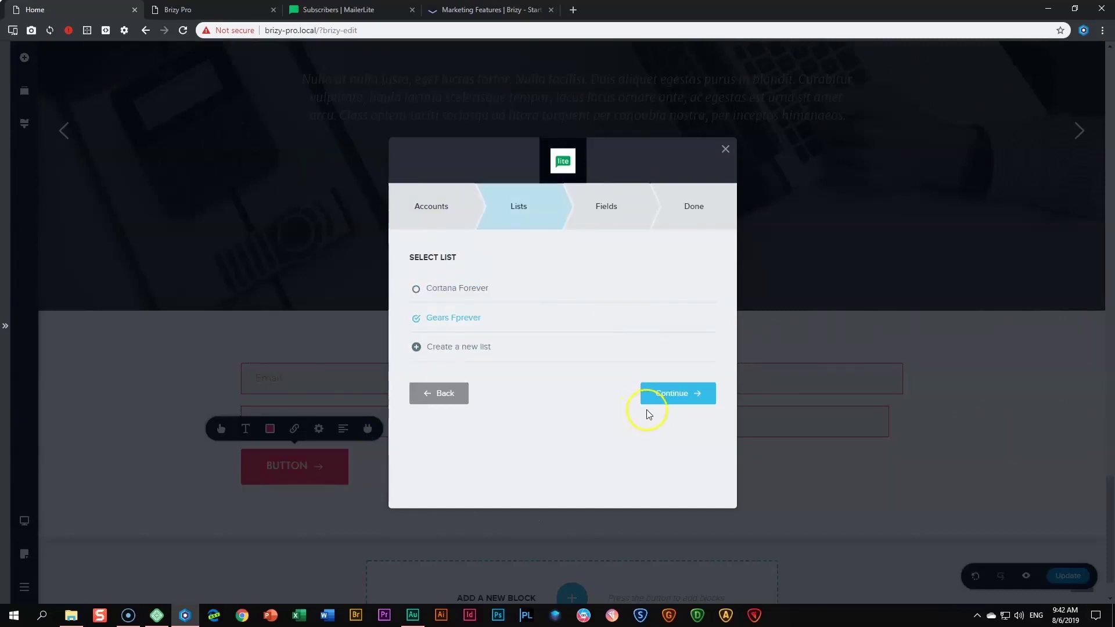
{"action": "left_click", "coordinate": [441, 288]}
{"action": "left_click", "coordinate": [654, 399]}
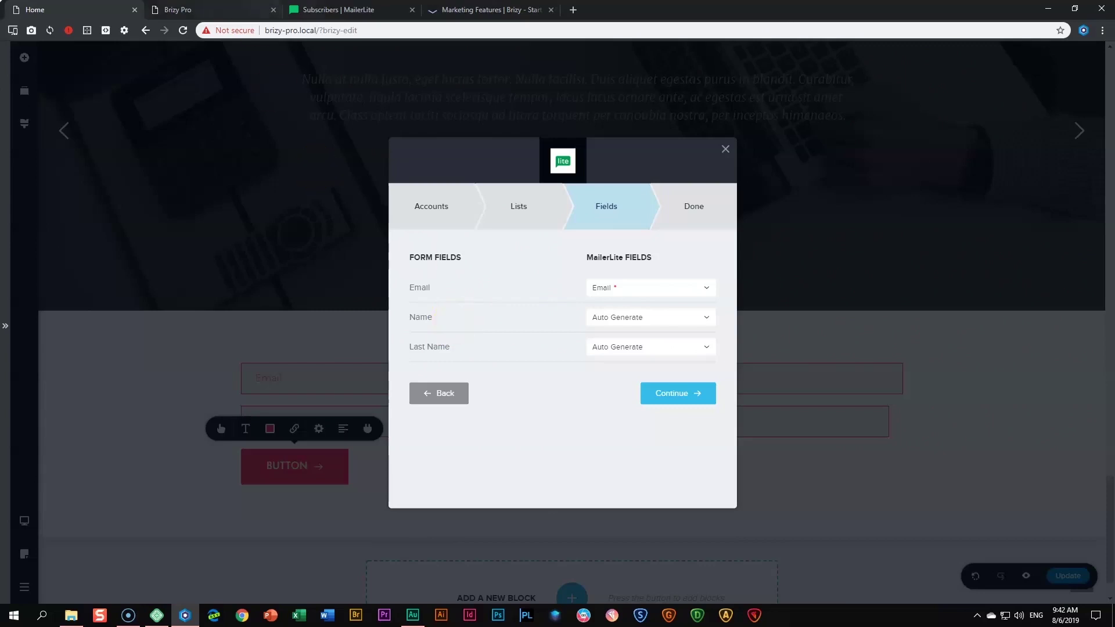
- Check the subscriber fields in MailerLite, and map the form's Name to Name and Last Name to Last name in the integration
{"action": "left_click", "coordinate": [339, 10]}
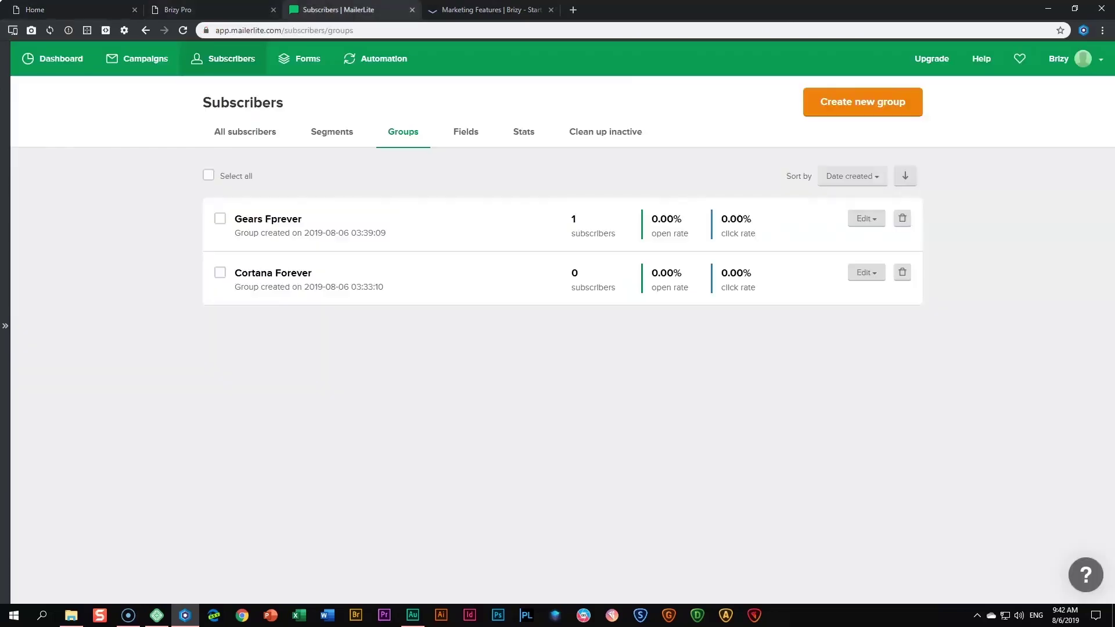
{"action": "left_click", "coordinate": [468, 138]}
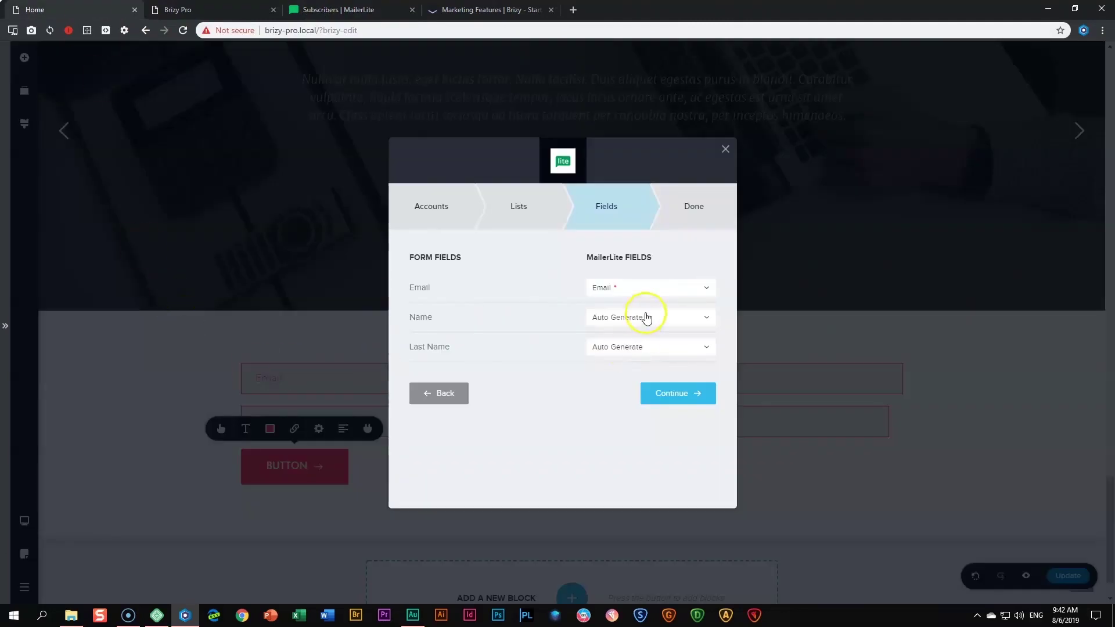
{"action": "left_click", "coordinate": [632, 320]}
{"action": "left_click", "coordinate": [609, 355]}
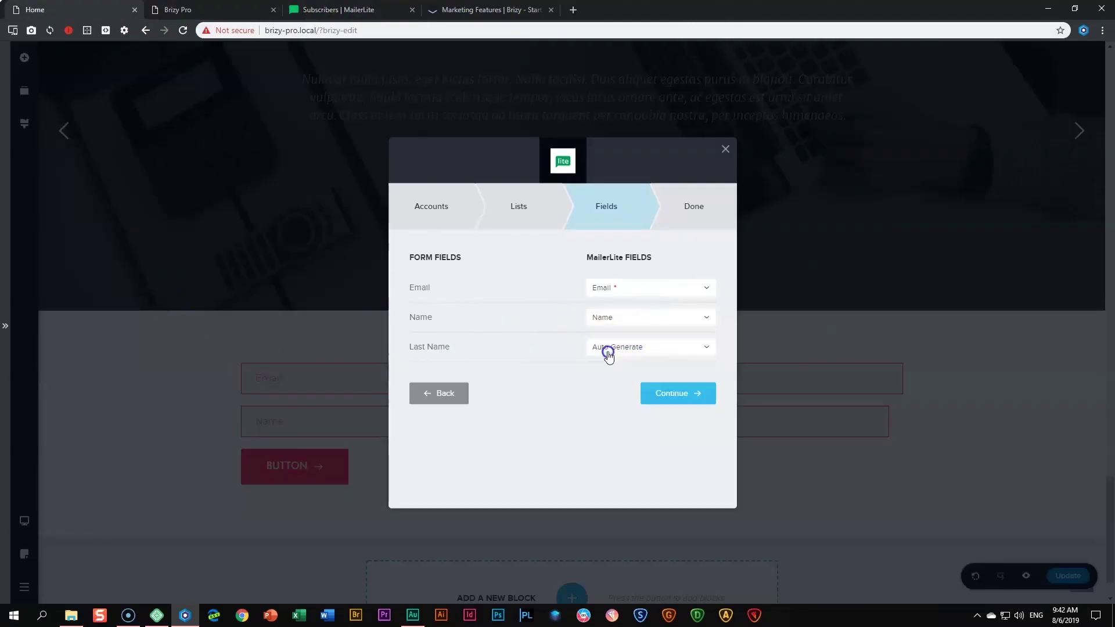
{"action": "left_click", "coordinate": [598, 349]}
{"action": "left_click", "coordinate": [598, 384]}
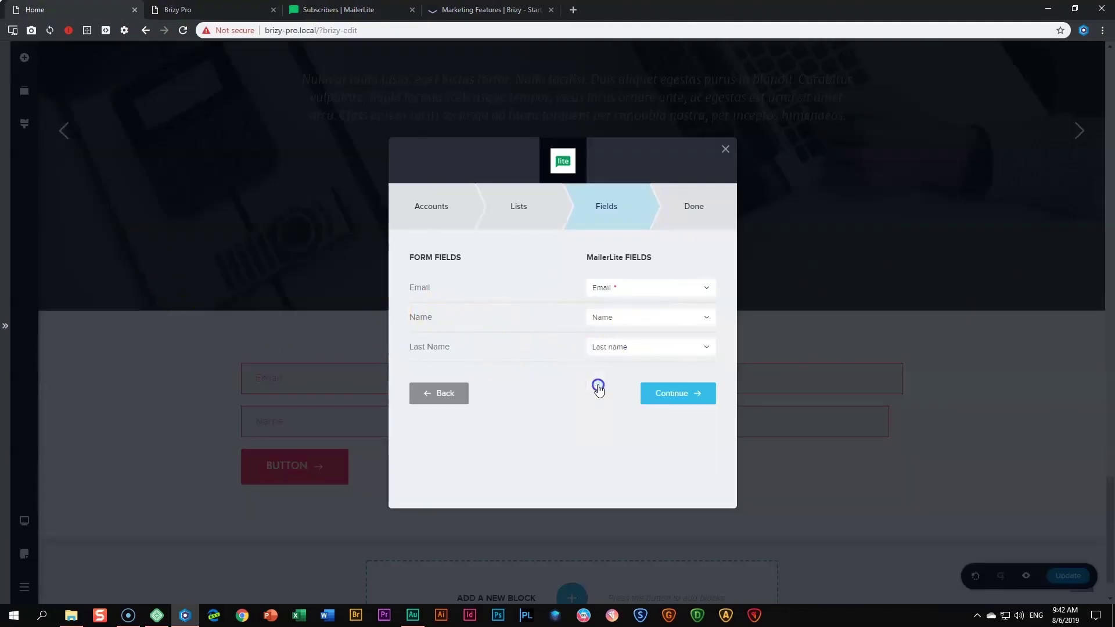
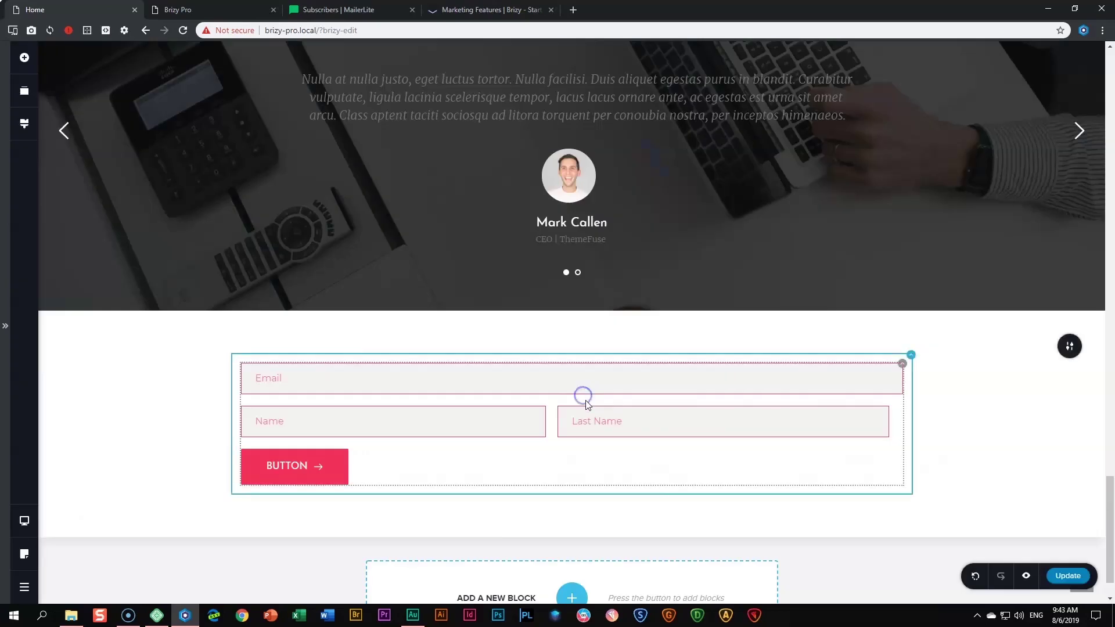
- Update the page and reload its preview to load the three-field form
{"action": "left_click", "coordinate": [1063, 575]}
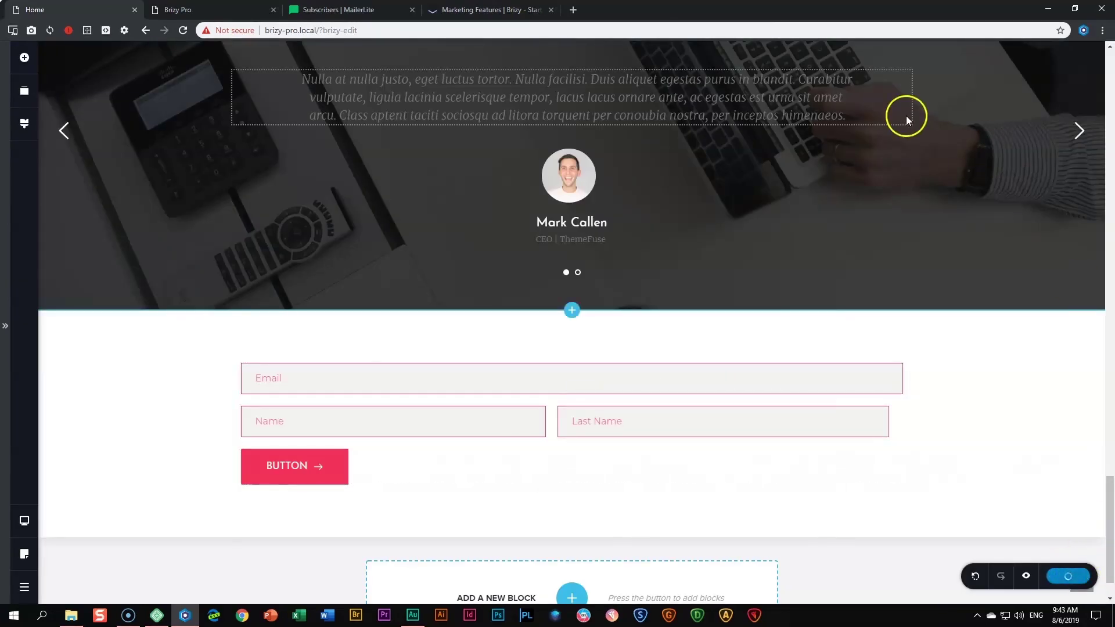
{"action": "left_click", "coordinate": [224, 10]}
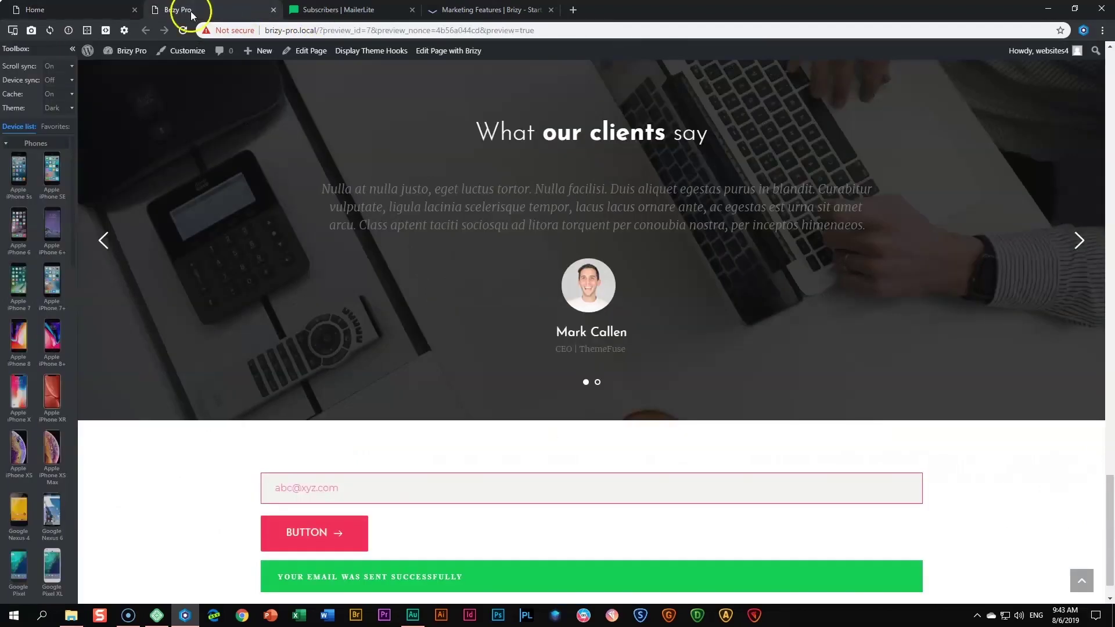
{"action": "left_click", "coordinate": [181, 30]}
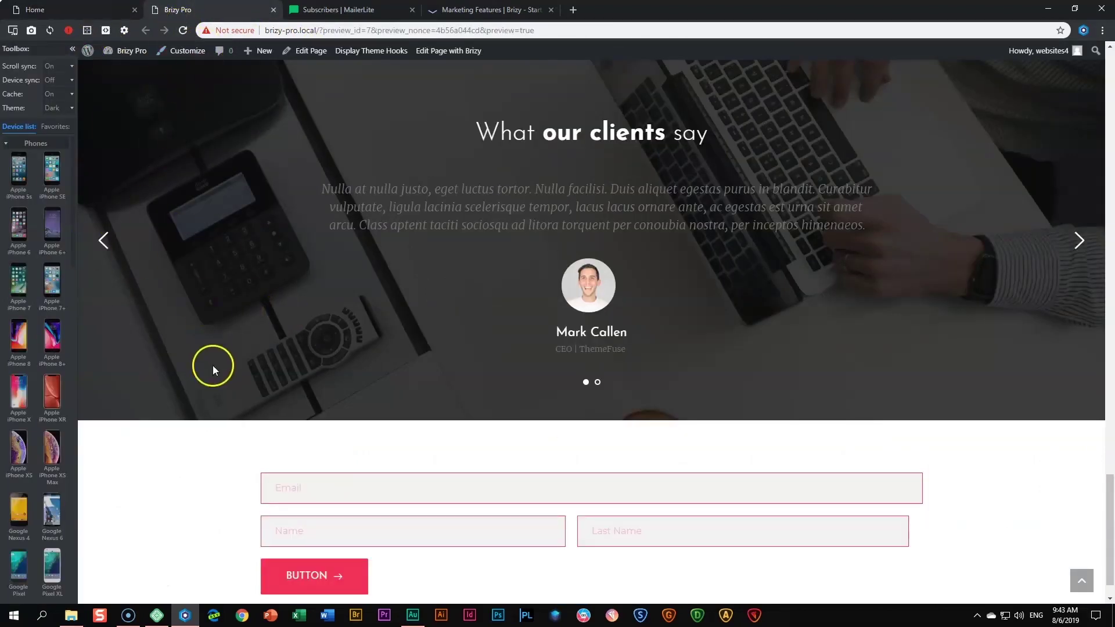
- Try to submit the preview form with a test email address, first name and last name
{"action": "left_click", "coordinate": [302, 484]}
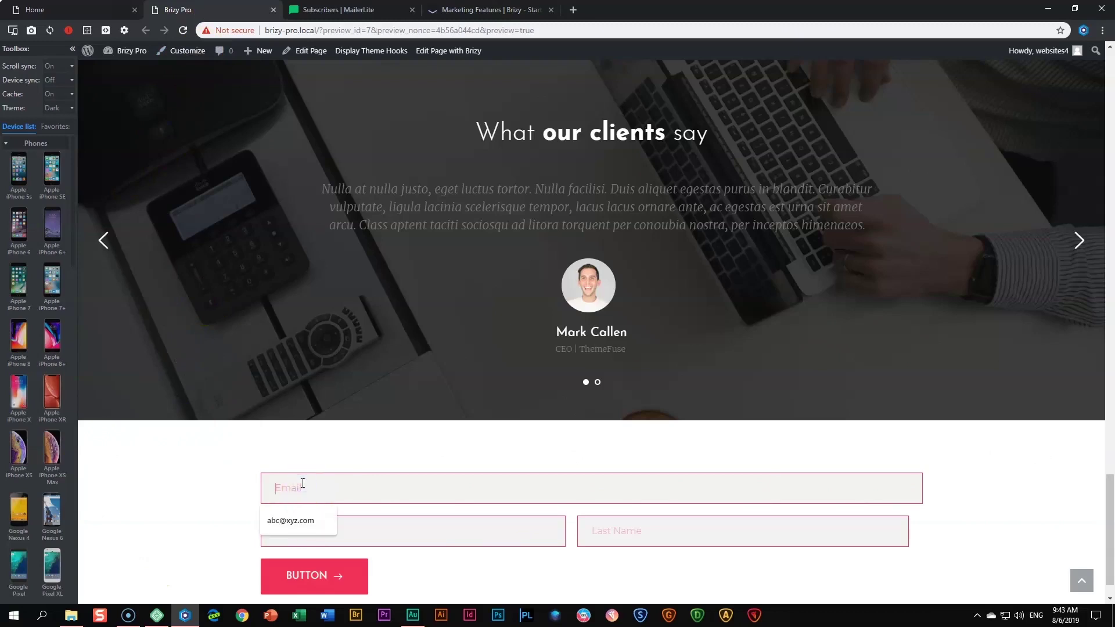
{"action": "left_click", "coordinate": [299, 526]}
{"action": "left_click", "coordinate": [323, 531]}
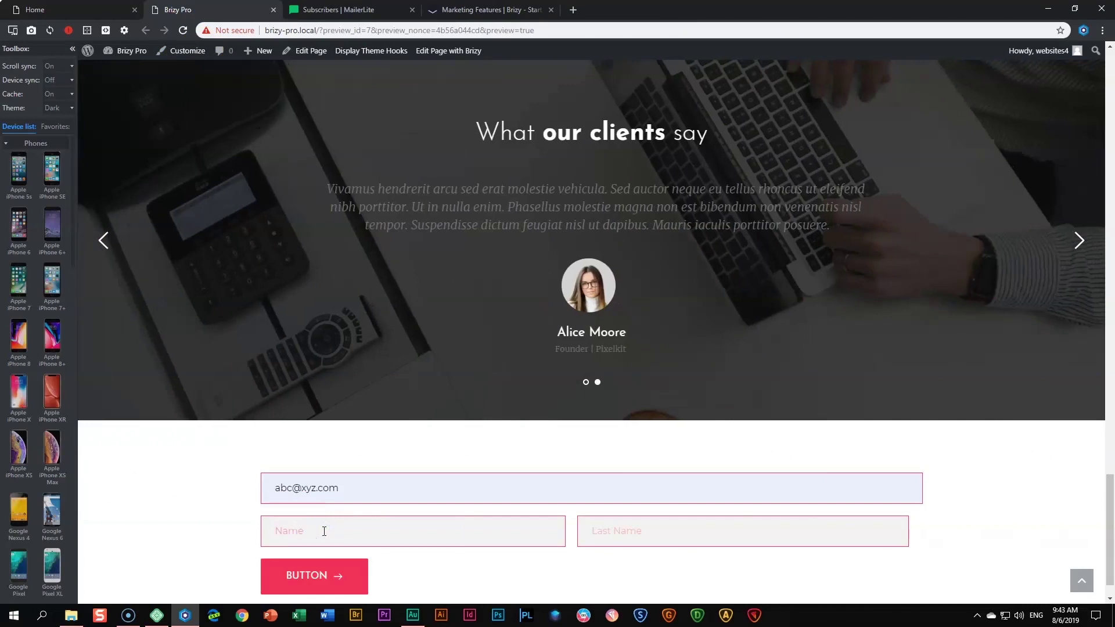
{"action": "type", "text": "Cortana"}
{"action": "key", "text": "Tab"}
{"action": "type", "text": "Gea"}
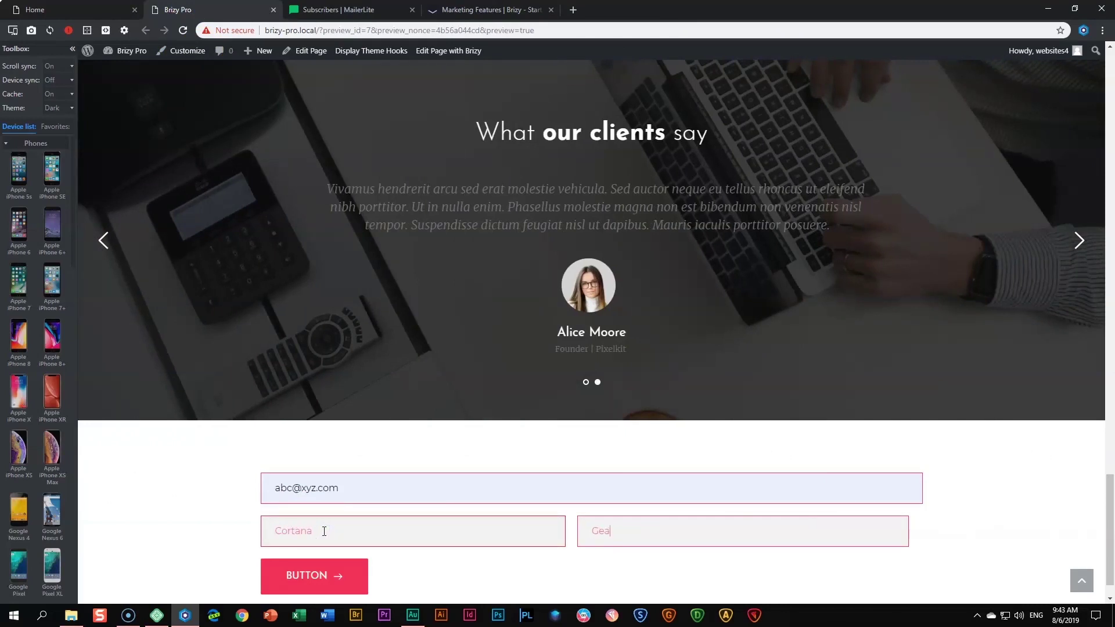
{"action": "type", "text": "rs"}
{"action": "left_click", "coordinate": [336, 575]}
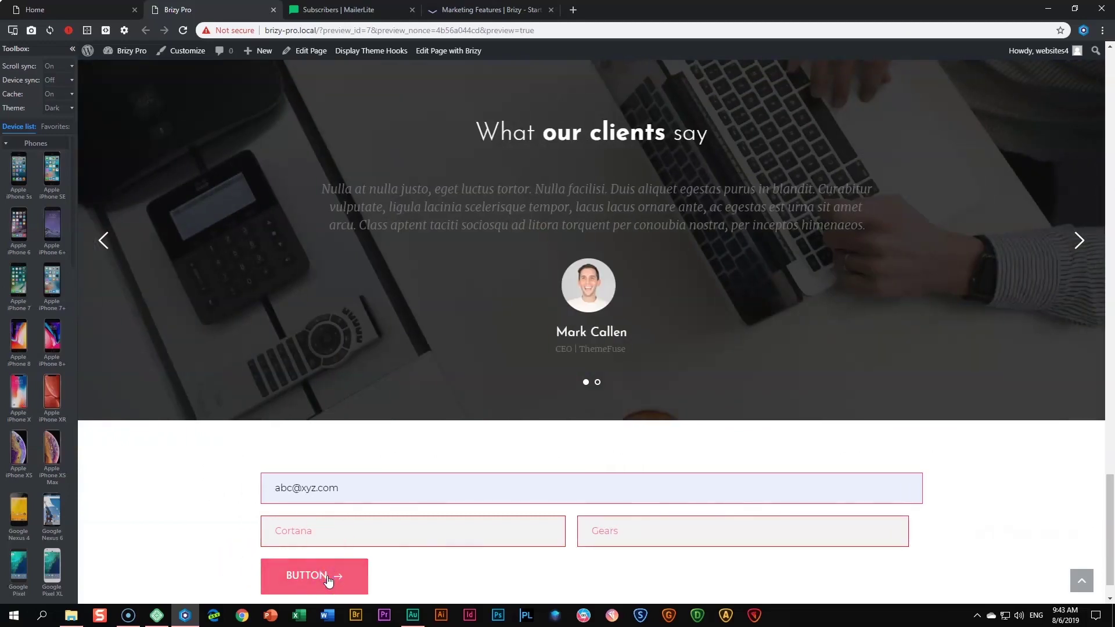
{"action": "scroll", "coordinate": [323, 552], "scroll_direction": "down", "scroll_amount": 1}
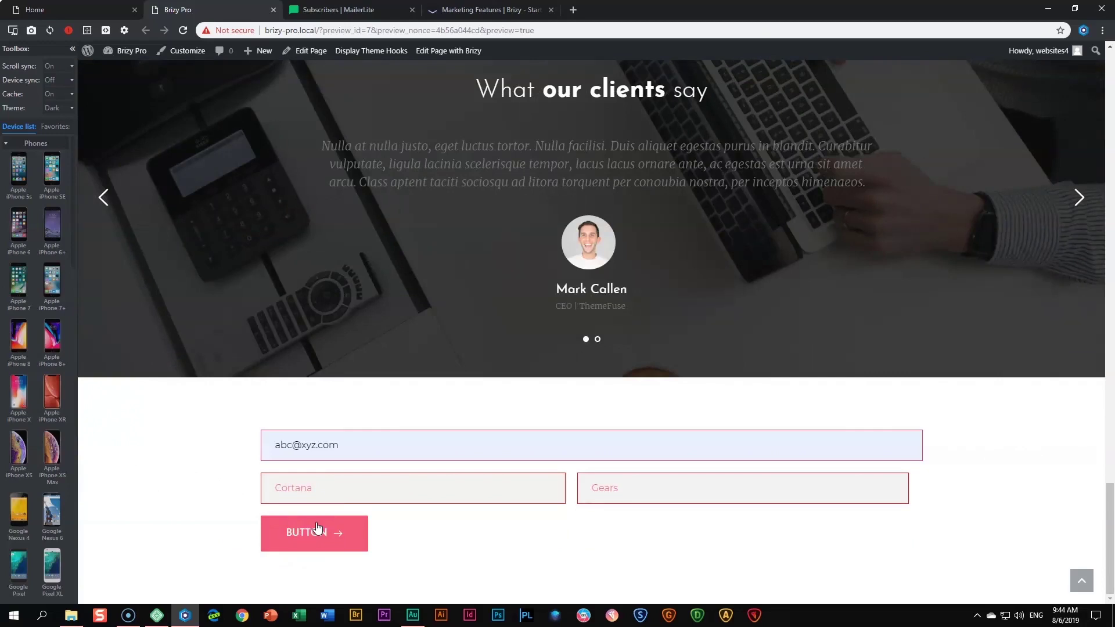
- Return to the page editor, review the Email field's settings and change the Name field's type to Text
{"action": "left_click", "coordinate": [78, 8]}
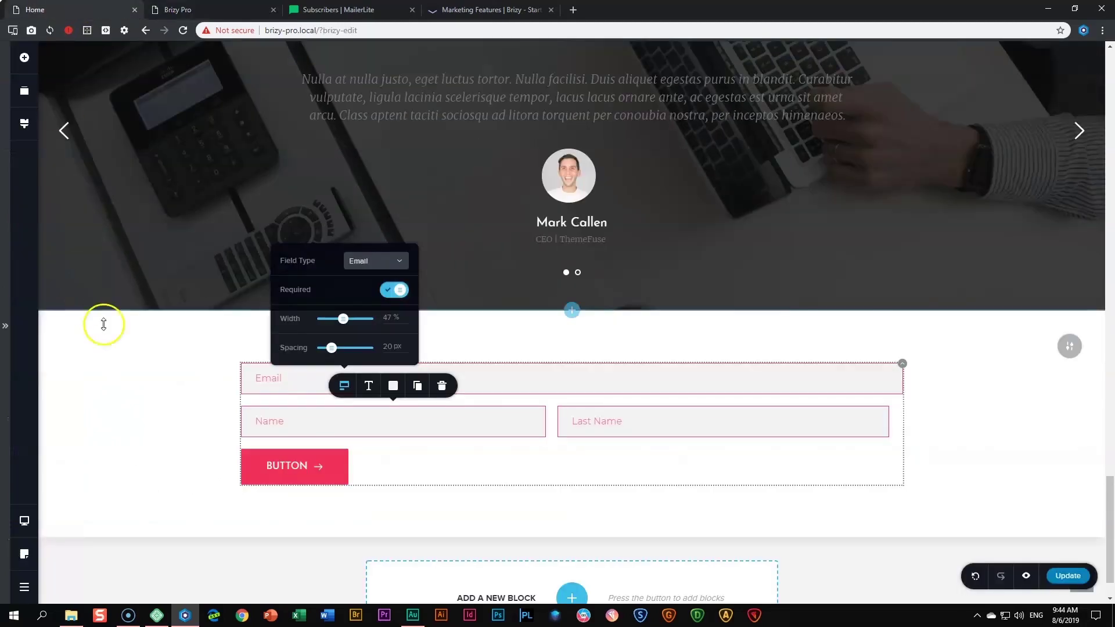
{"action": "left_click", "coordinate": [192, 436]}
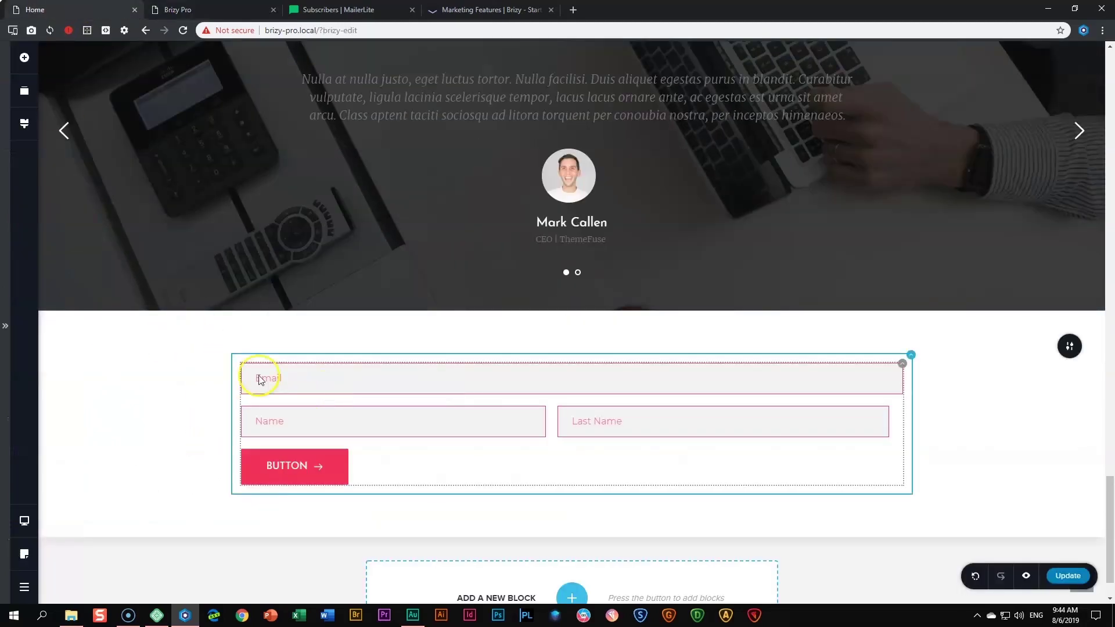
{"action": "left_click", "coordinate": [297, 382]}
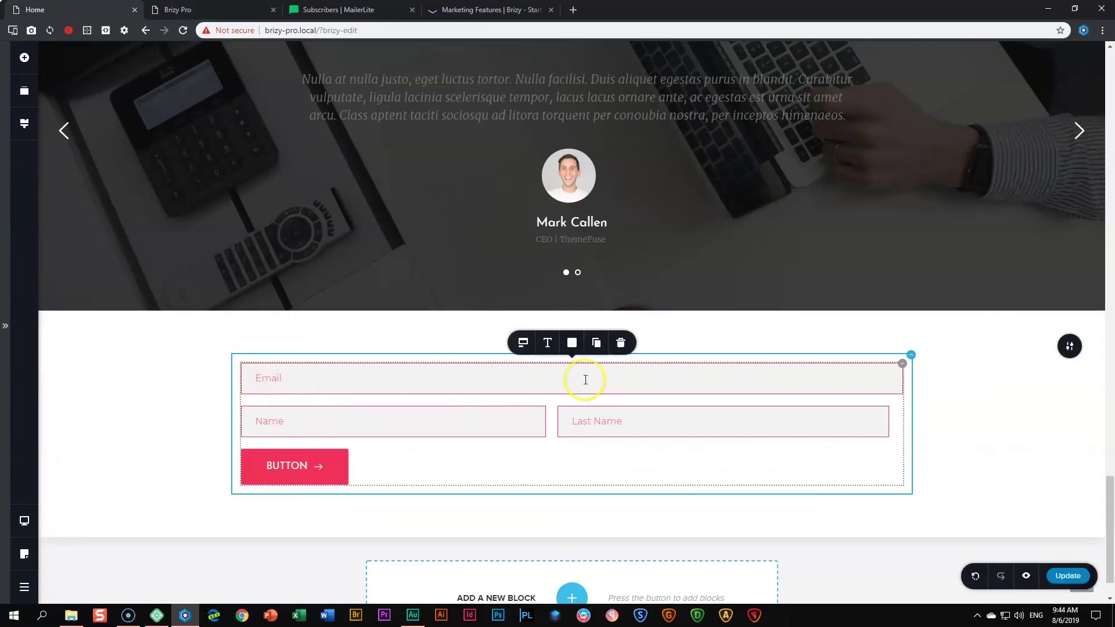
{"action": "left_click", "coordinate": [523, 343]}
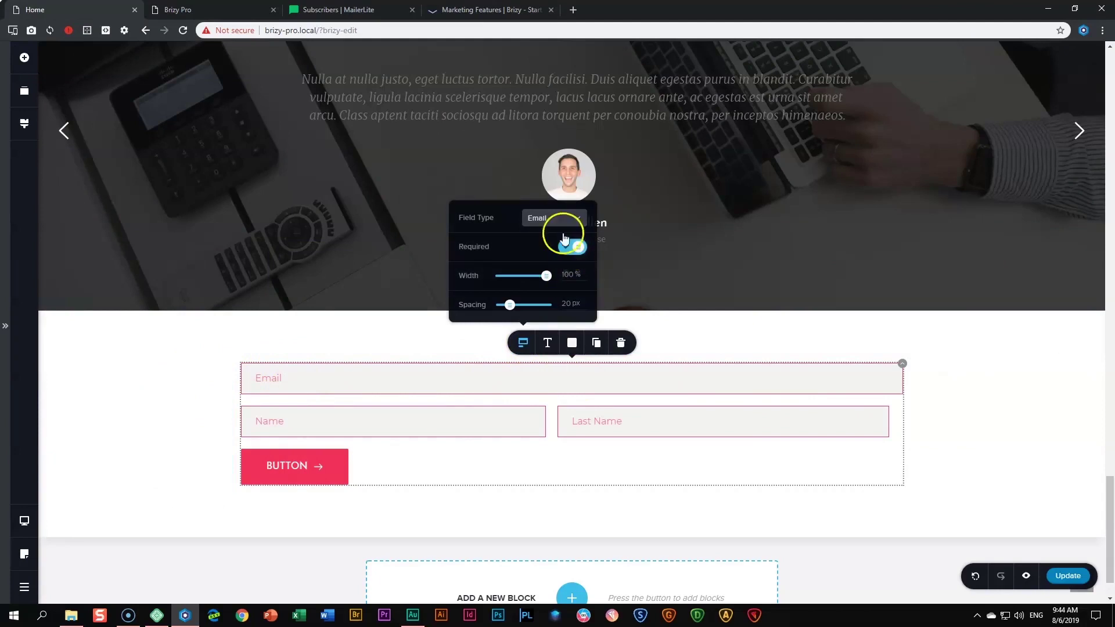
{"action": "left_click", "coordinate": [318, 432]}
{"action": "left_click", "coordinate": [635, 432]}
{"action": "left_click", "coordinate": [436, 428]}
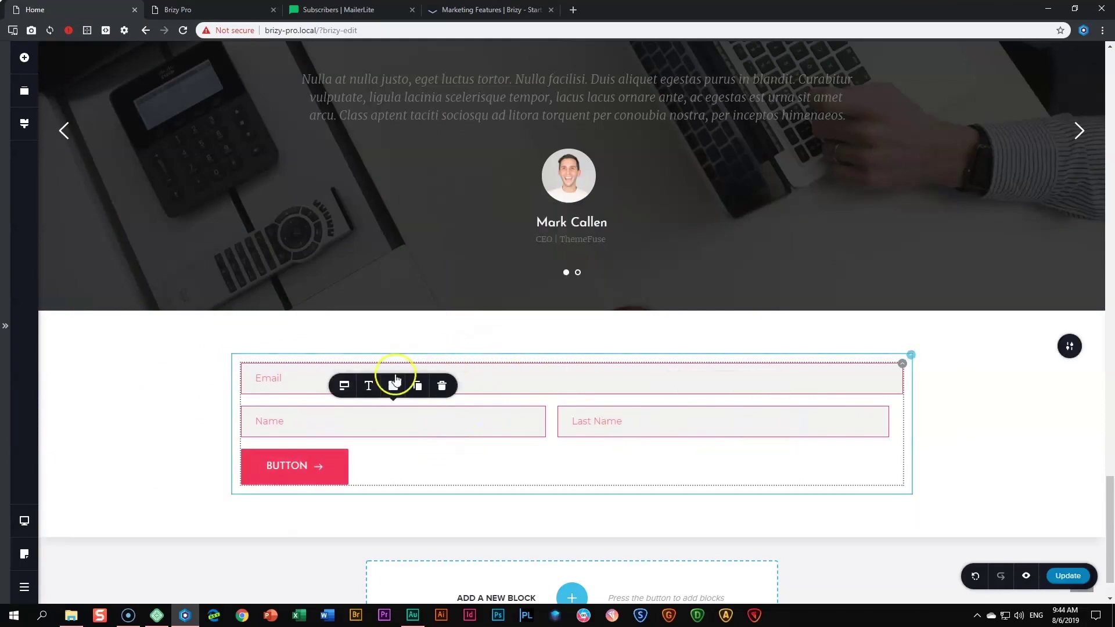
{"action": "left_click", "coordinate": [342, 386]}
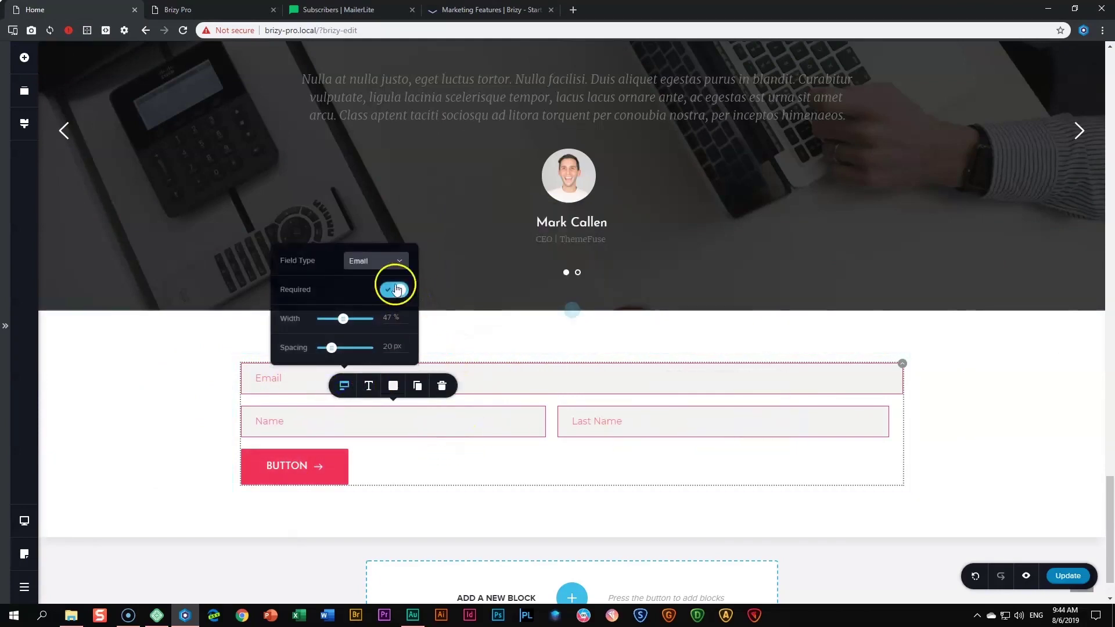
{"action": "left_click", "coordinate": [368, 262]}
{"action": "left_click", "coordinate": [361, 277]}
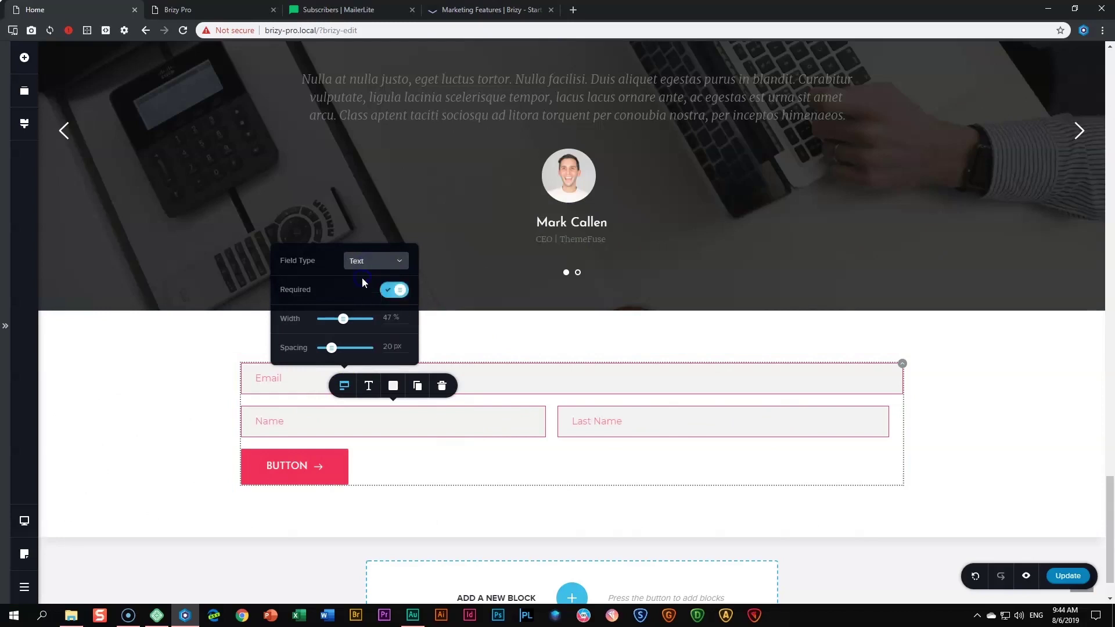
- Change the Last Name field's type to Text and close its settings
{"action": "left_click", "coordinate": [604, 421]}
{"action": "left_click", "coordinate": [674, 385]}
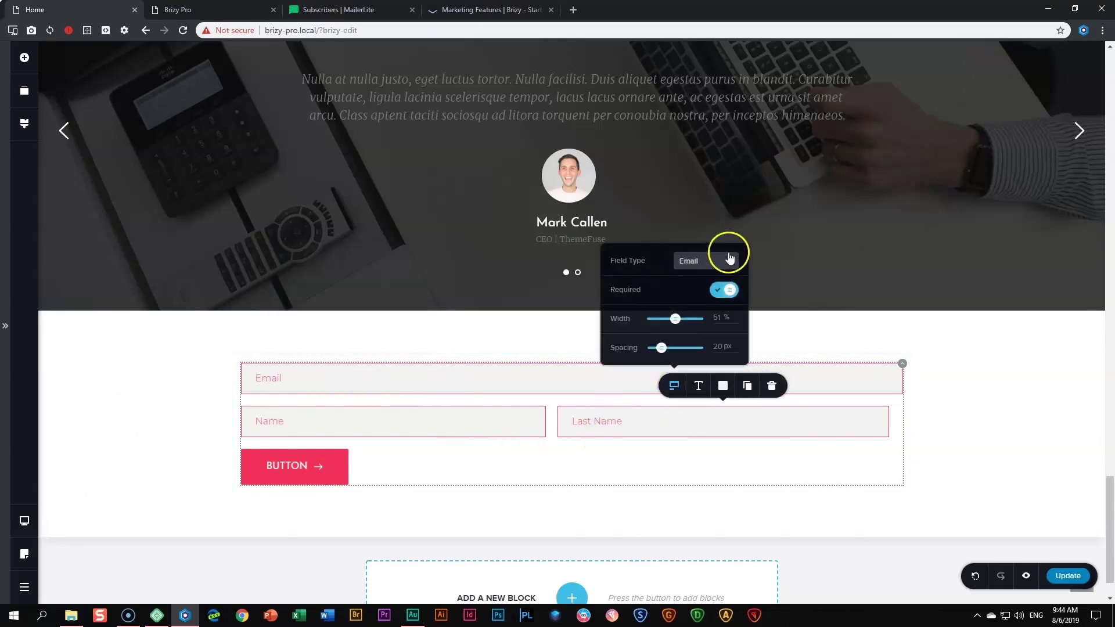
{"action": "left_click", "coordinate": [730, 259]}
{"action": "left_click", "coordinate": [689, 279]}
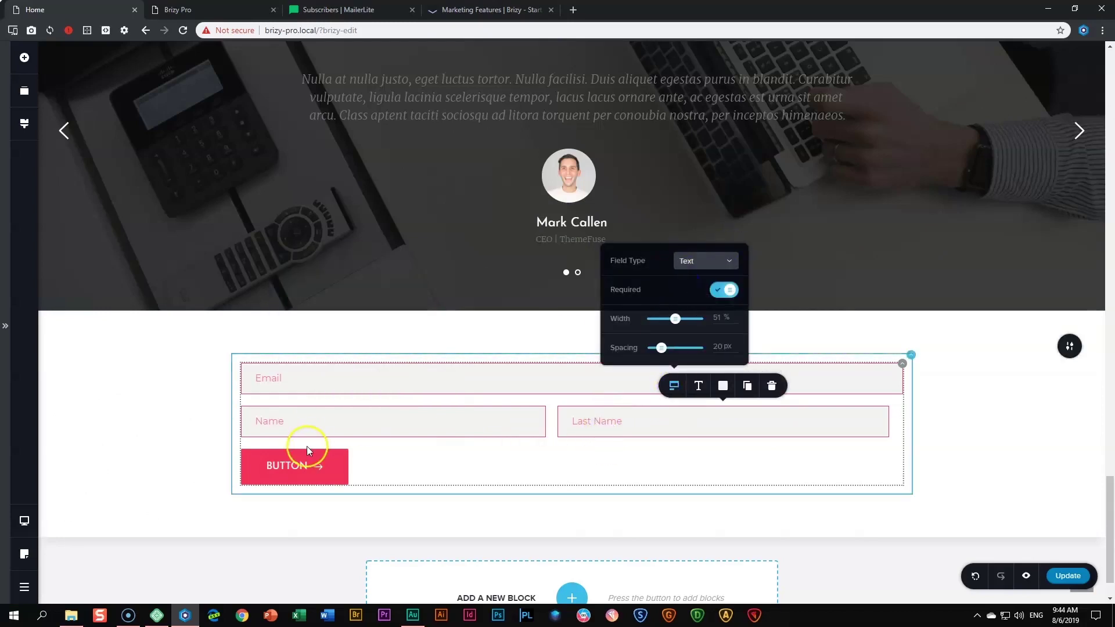
{"action": "left_click", "coordinate": [480, 458]}
- Update the page with the new field types and reload the preview
{"action": "left_click", "coordinate": [1068, 575]}
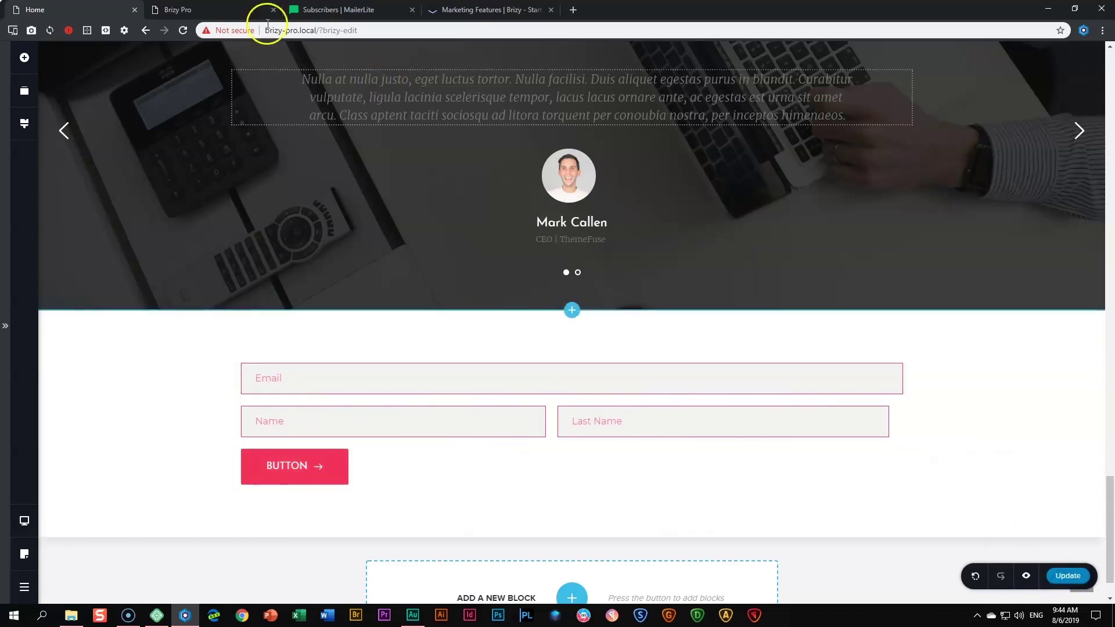
{"action": "left_click", "coordinate": [165, 10]}
{"action": "left_click", "coordinate": [183, 31]}
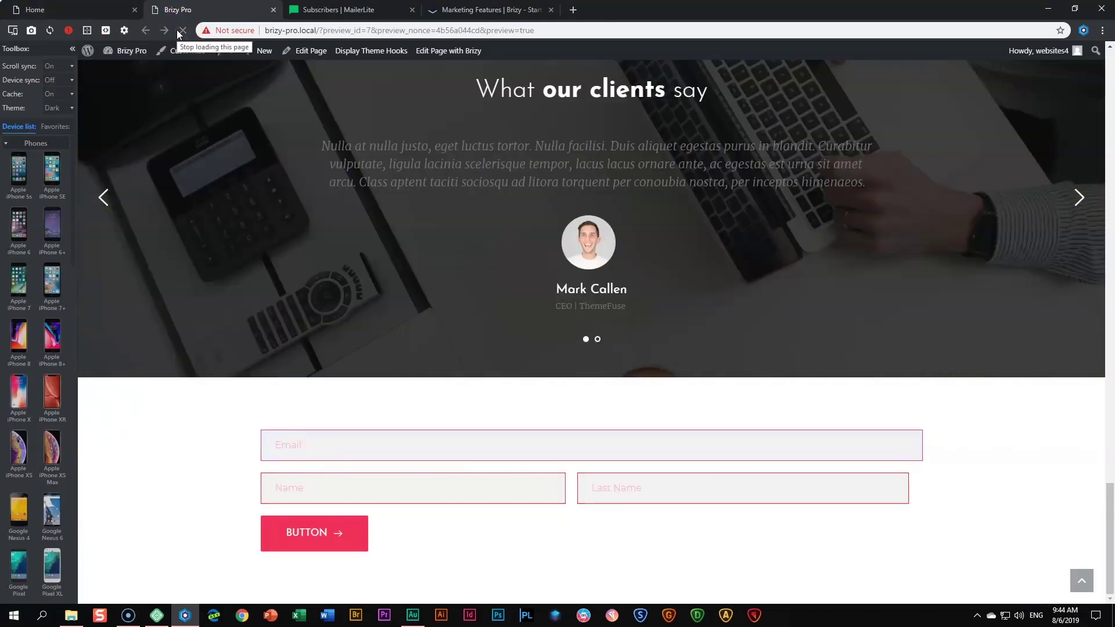
- Fill the preview form with the saved test email address, first name and last name, and submit it
{"action": "left_click", "coordinate": [307, 440]}
{"action": "left_click", "coordinate": [304, 471]}
{"action": "left_click", "coordinate": [306, 486]}
{"action": "left_click", "coordinate": [284, 519]}
{"action": "left_click", "coordinate": [635, 488]}
{"action": "left_click", "coordinate": [613, 519]}
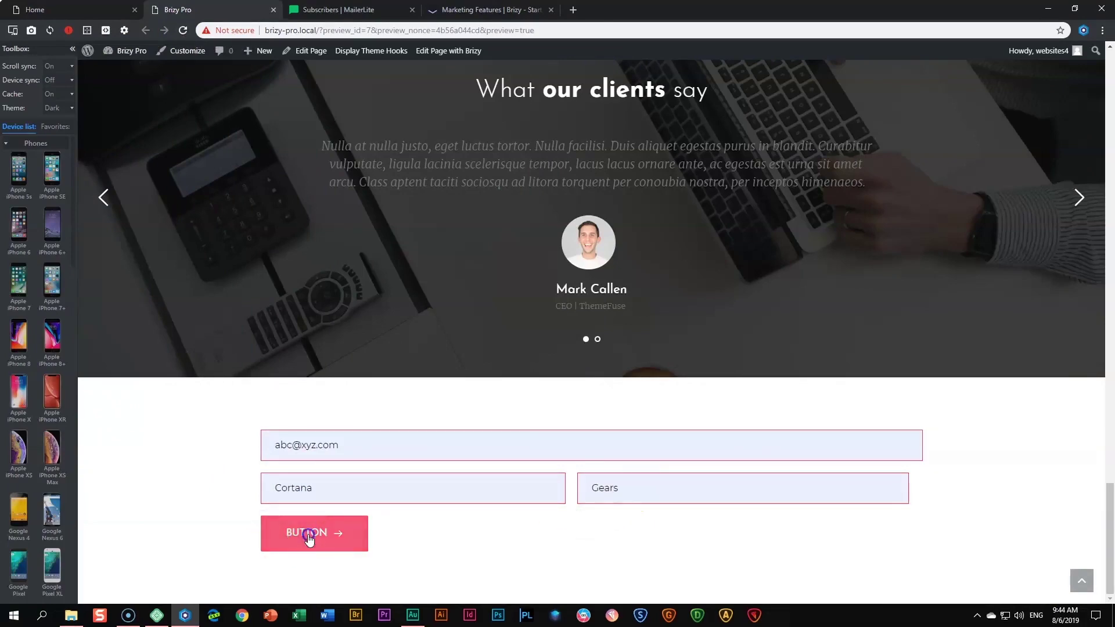
{"action": "left_click", "coordinate": [307, 534]}
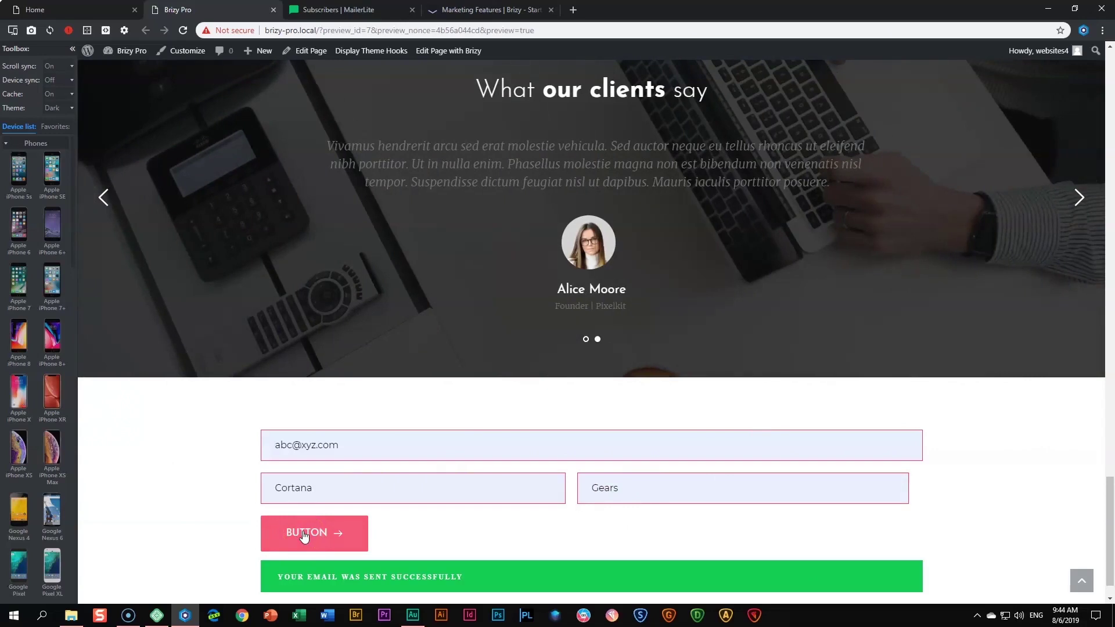
- Switch to MailerLite, list all subscribers and open the test subscriber's profile to check the full name and groups
{"action": "left_click", "coordinate": [351, 10]}
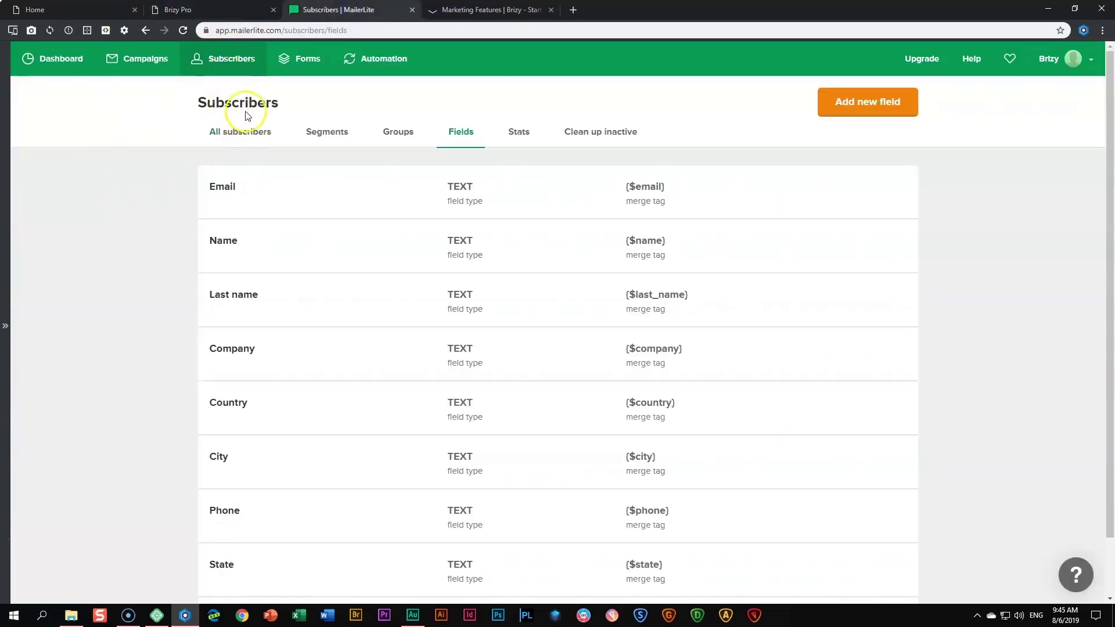
{"action": "left_click", "coordinate": [230, 60]}
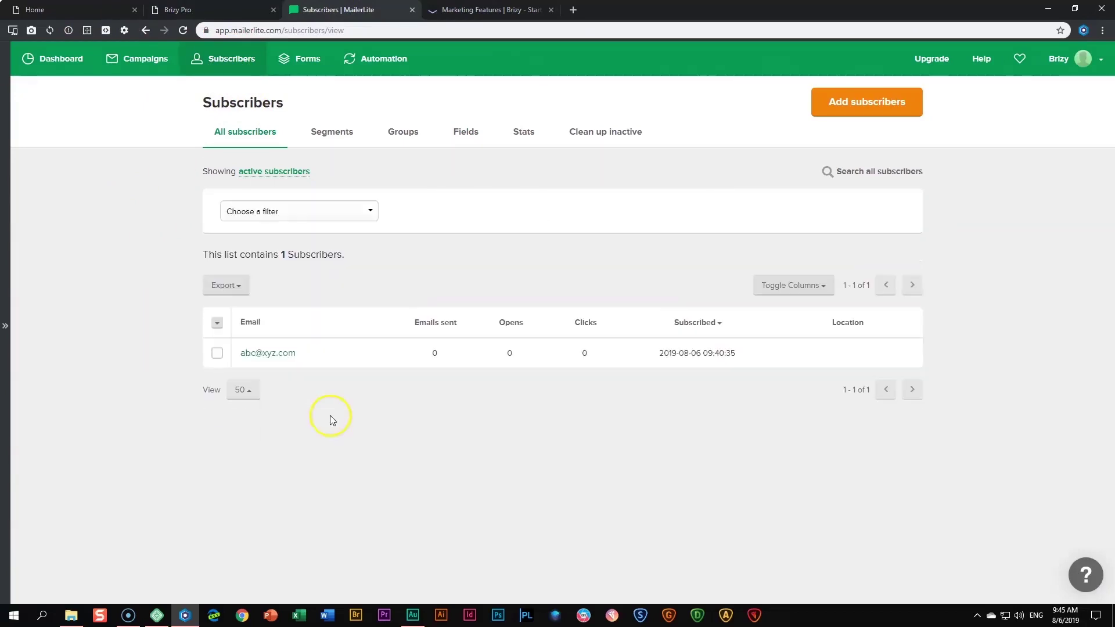
{"action": "left_click", "coordinate": [264, 356]}
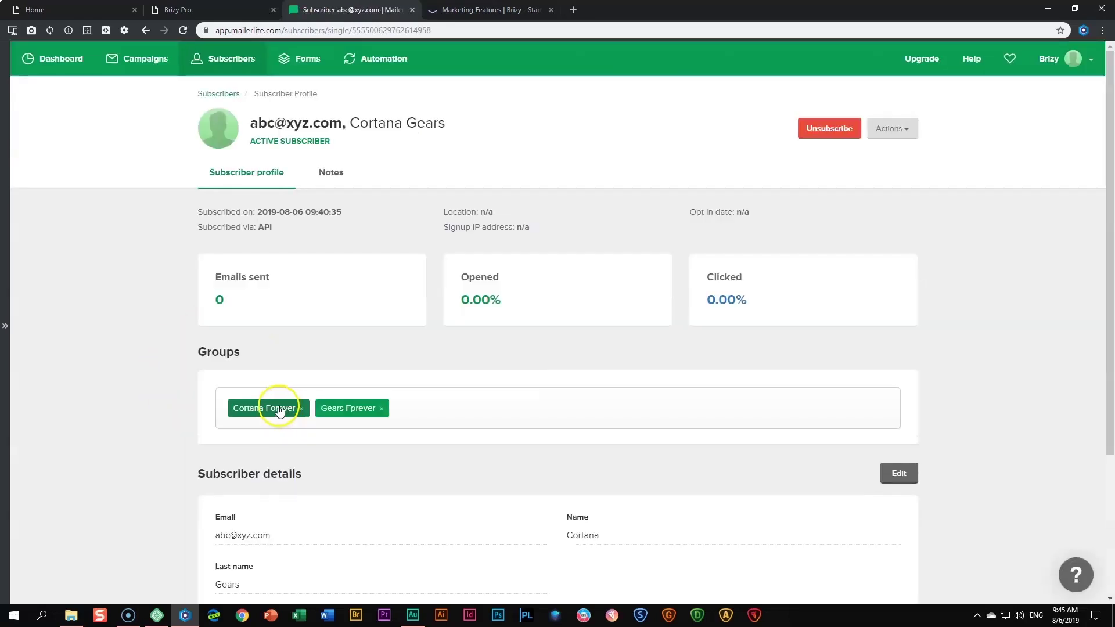
{"action": "left_click_drag", "start_coordinate": [347, 122], "coordinate": [448, 122]}
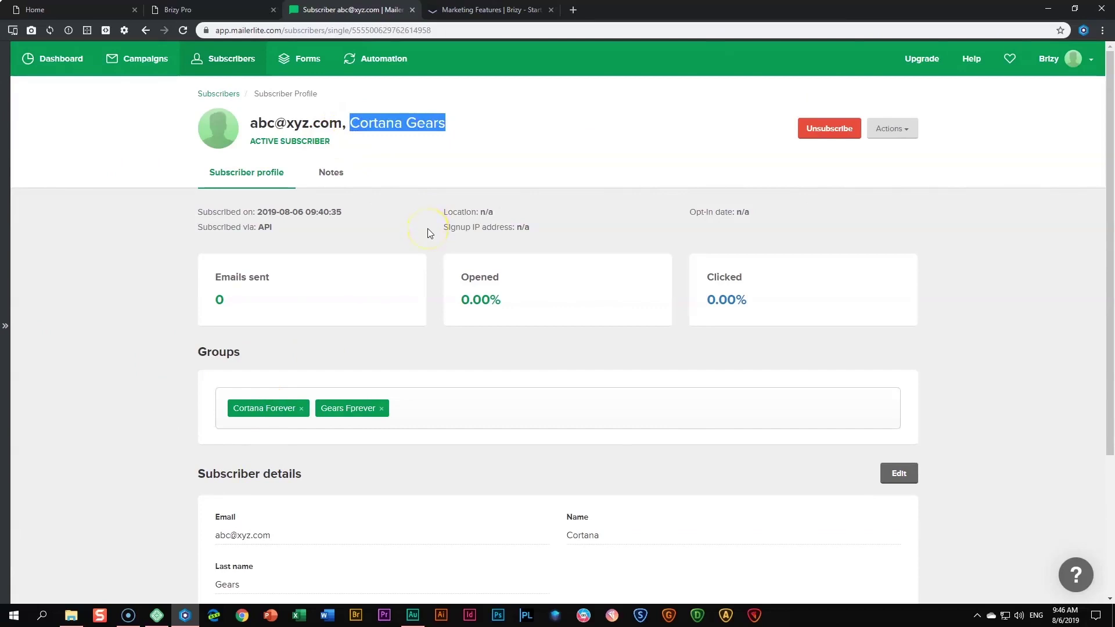